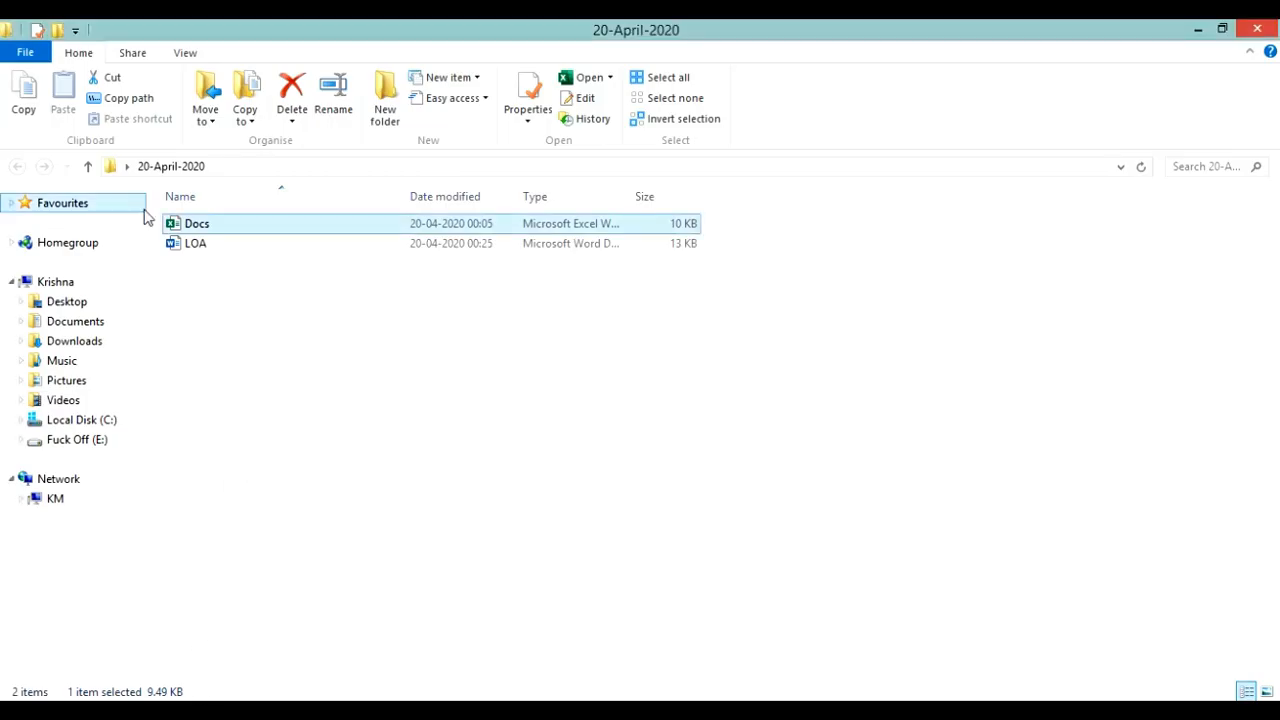
Step: Open the LOA document and set it up as a mail merge for e-mail messages
left_click(199, 244)
double_click(199, 244)
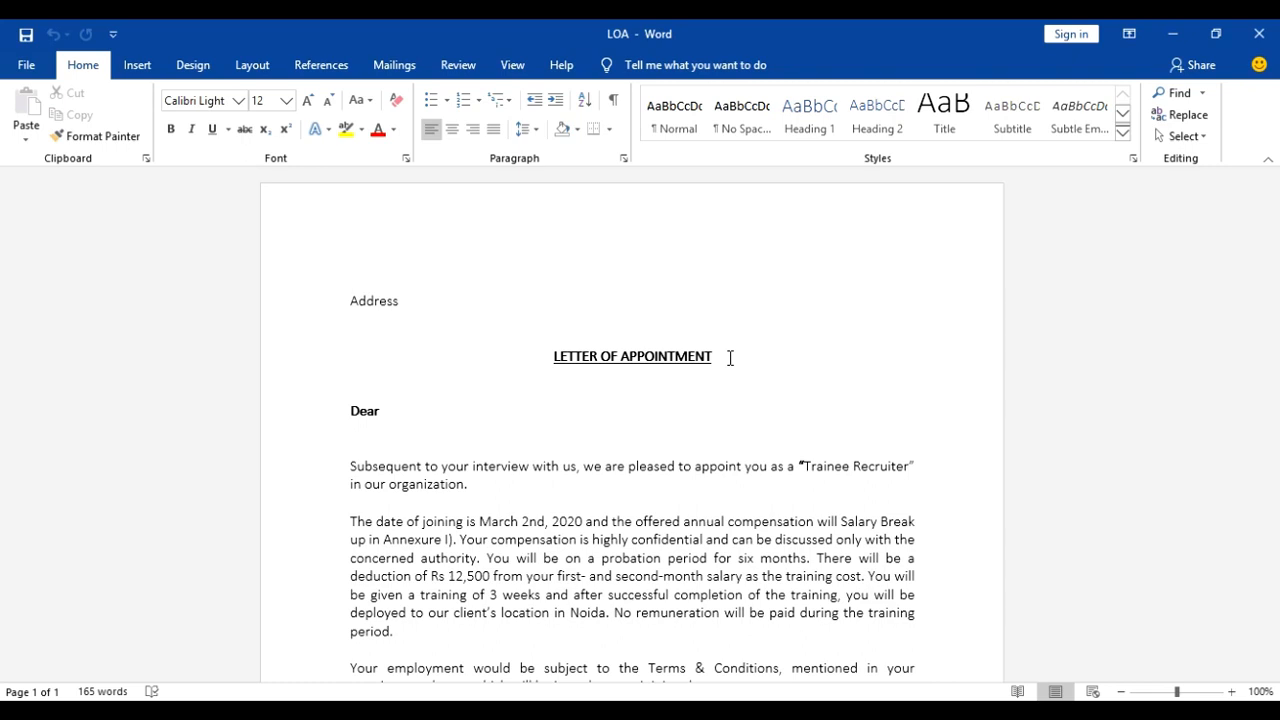
left_click(403, 74)
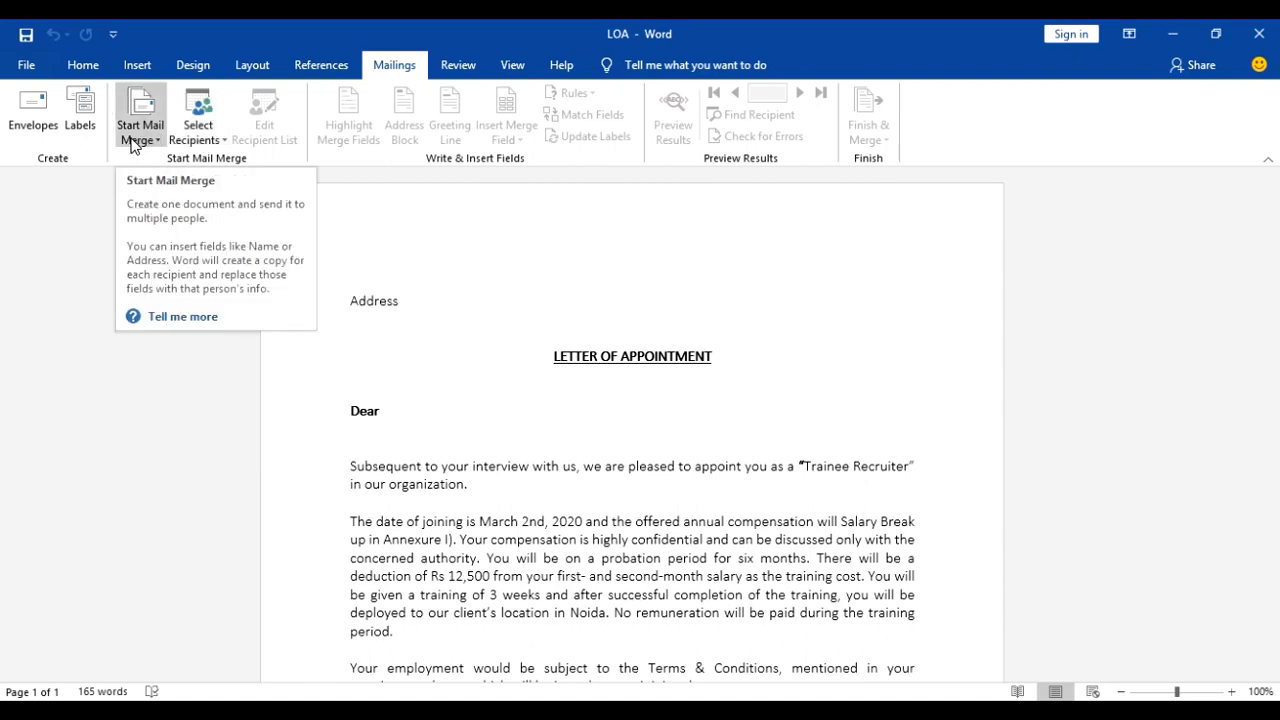
left_click(133, 145)
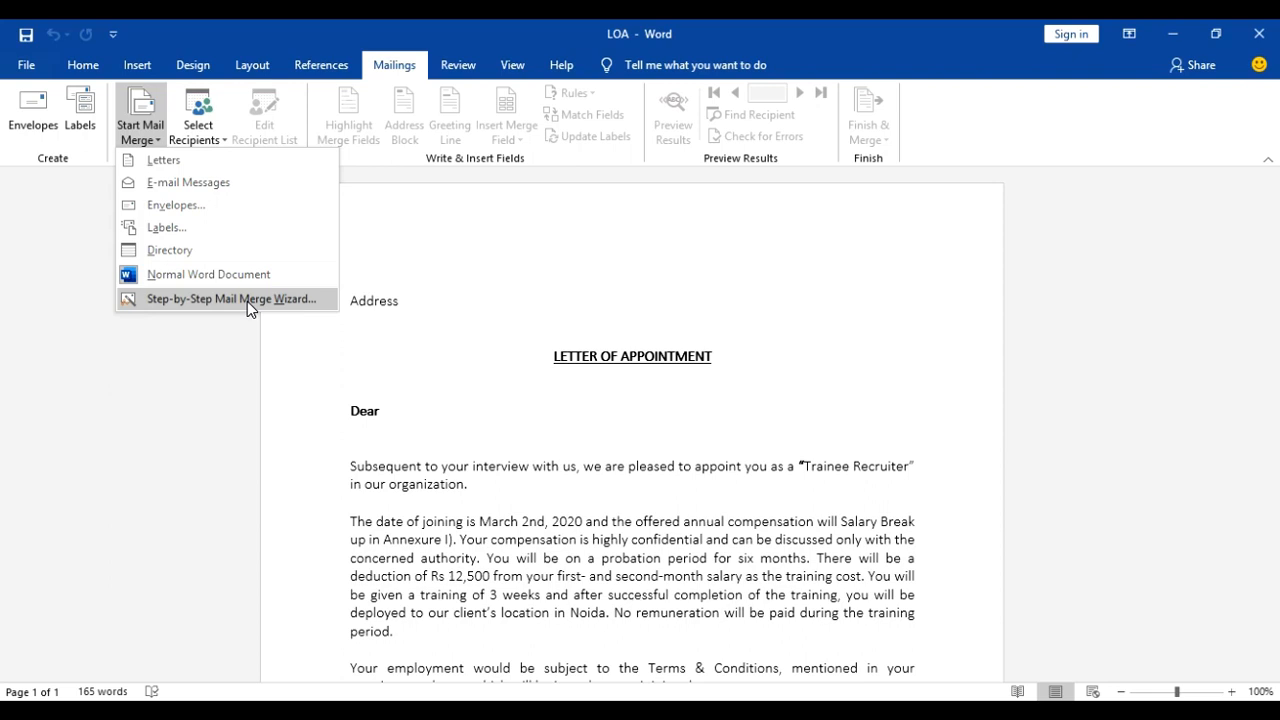
left_click(210, 183)
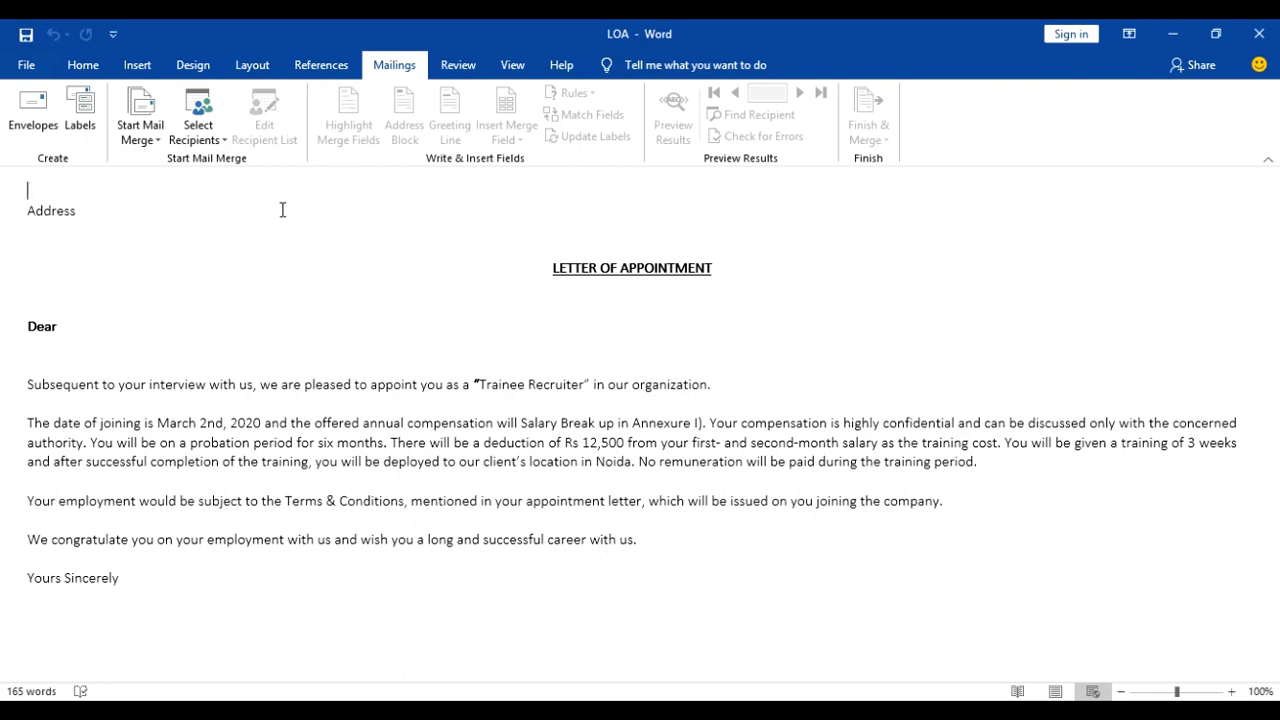
Step: Use the existing list Docs from the Desktop folder 20-April-2020 as the recipients, taking table Sheet1$ with first-row column headers
left_click(202, 143)
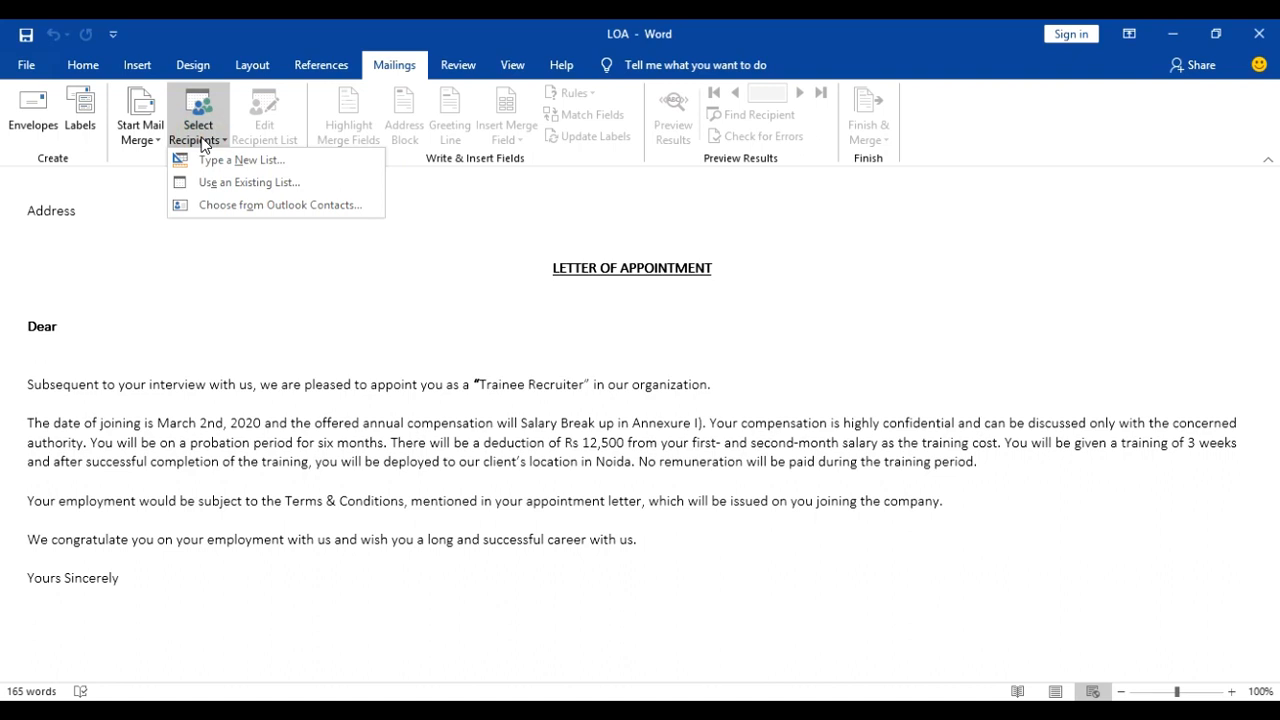
left_click(249, 188)
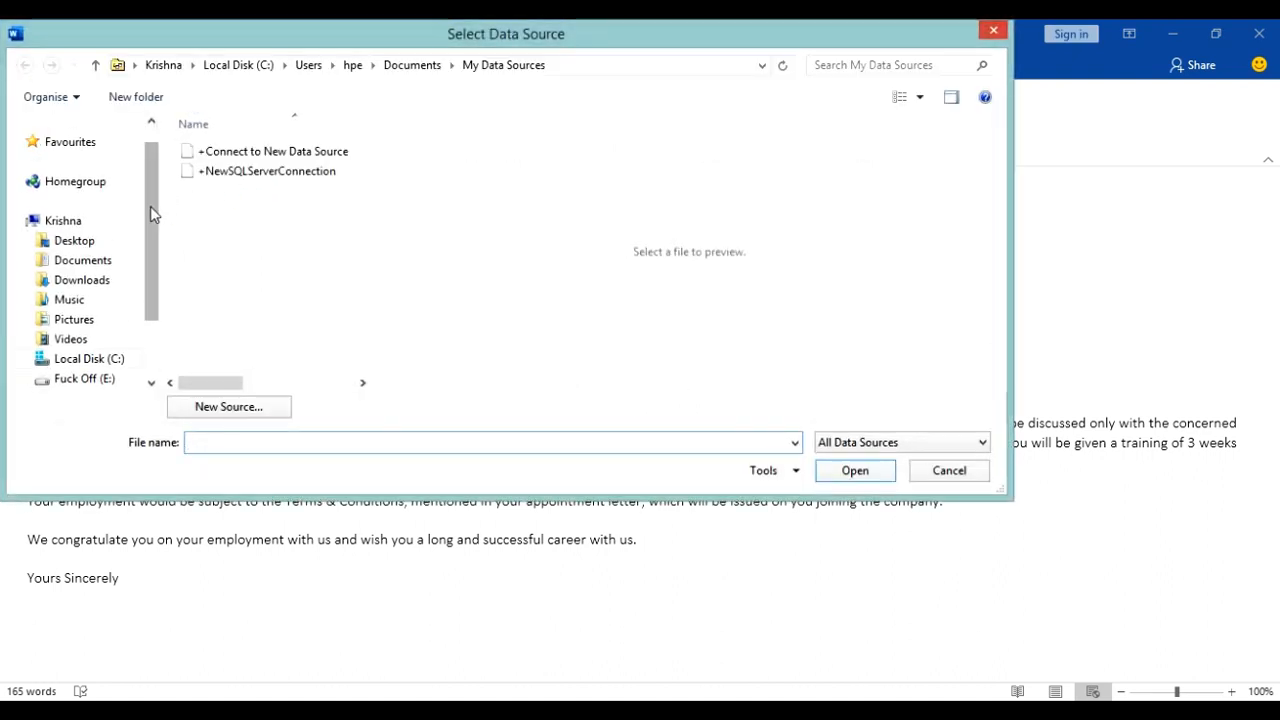
left_click_drag(149, 209, 155, 265)
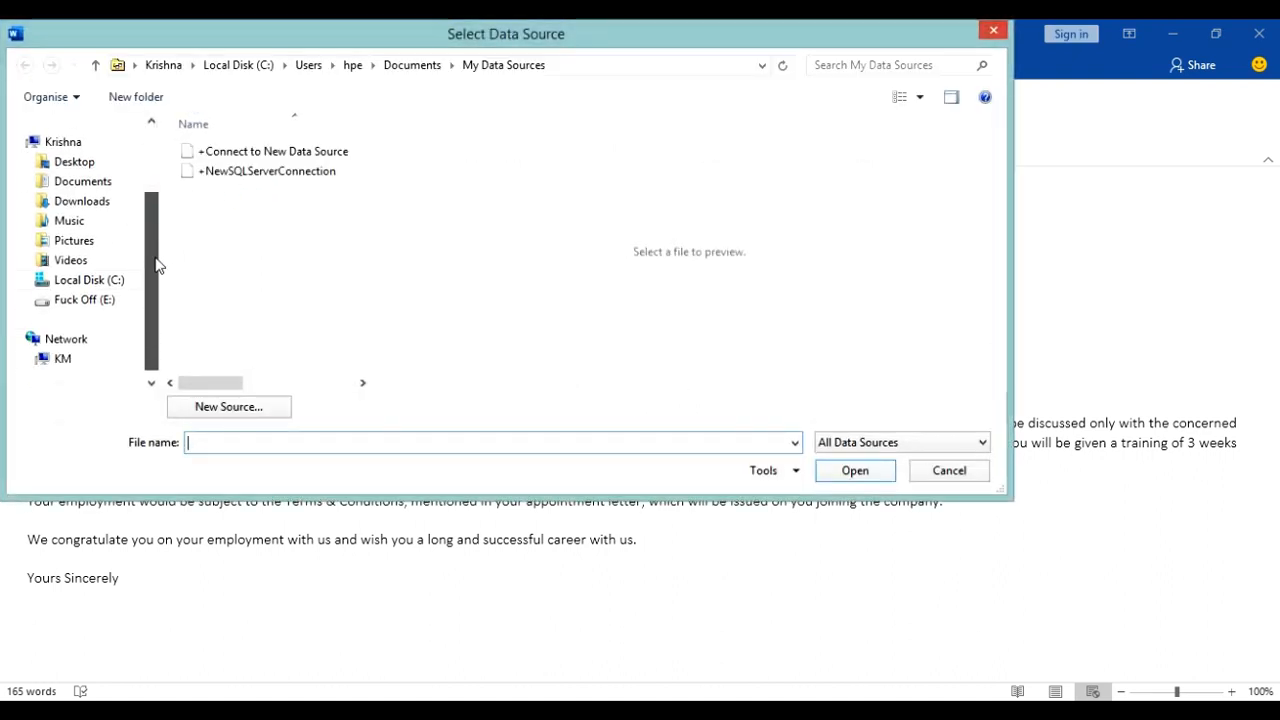
left_click(84, 165)
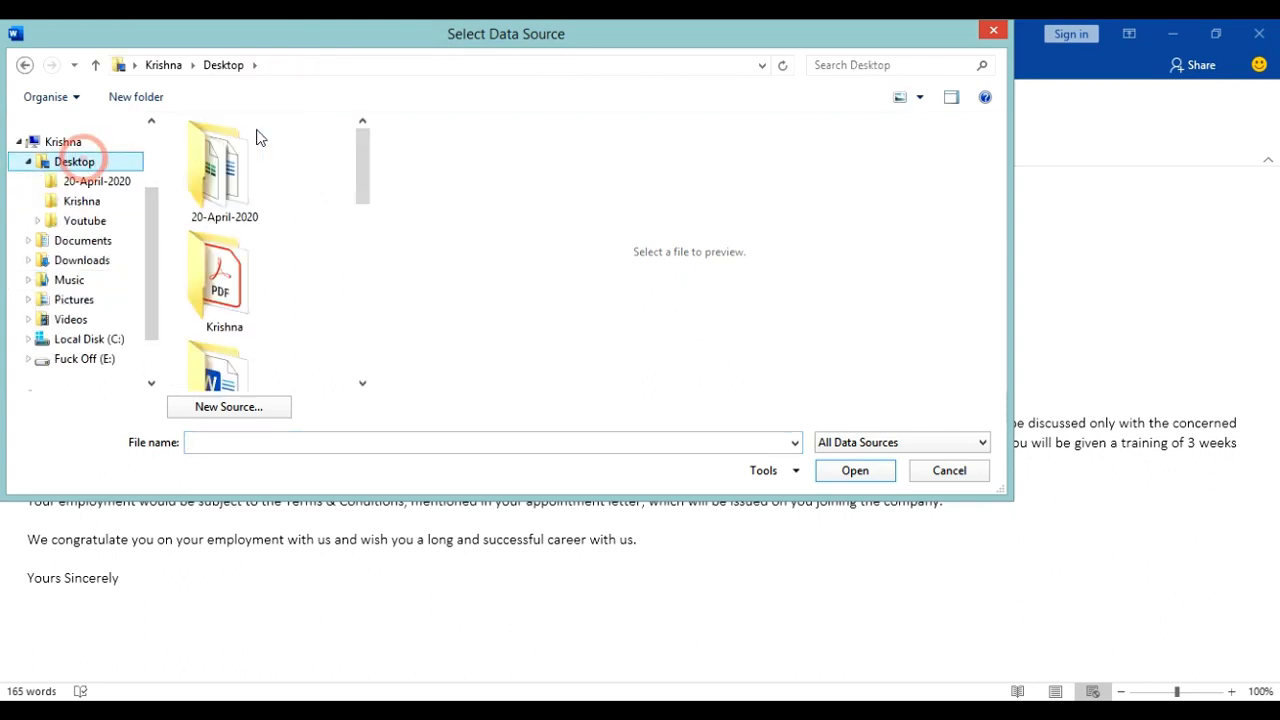
double_click(250, 184)
left_click(222, 151)
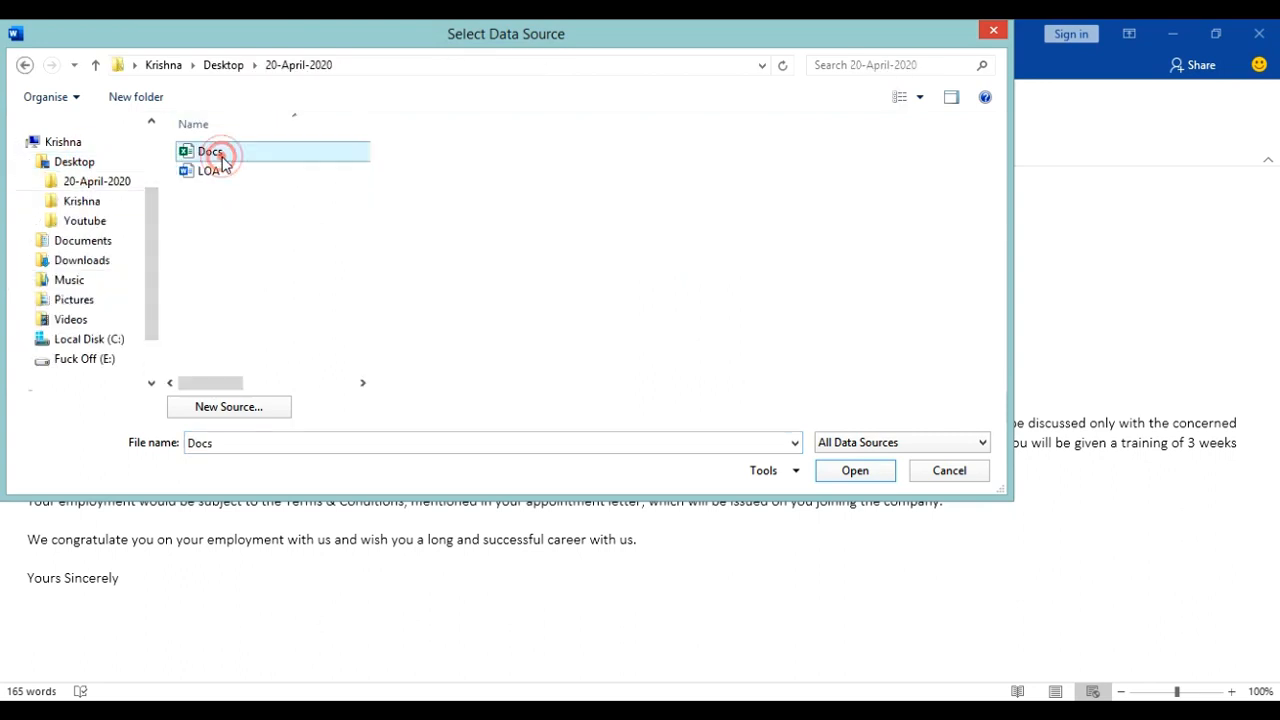
left_click(855, 471)
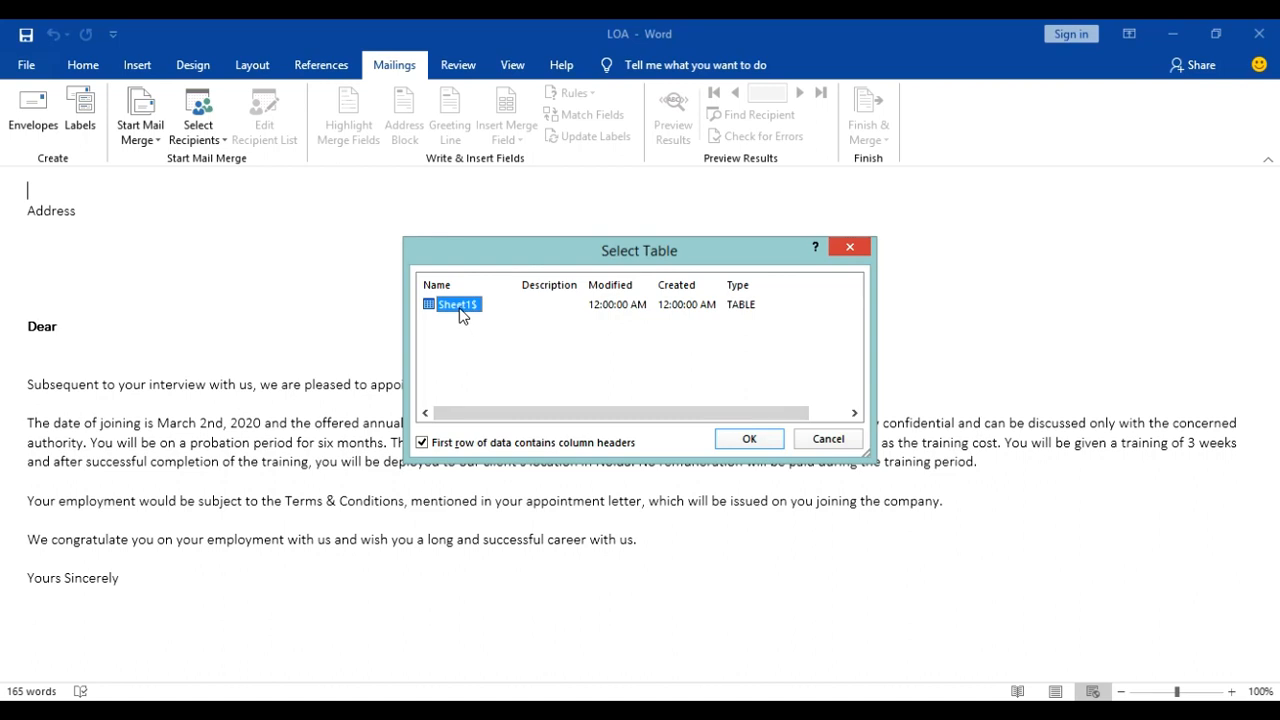
left_click(740, 438)
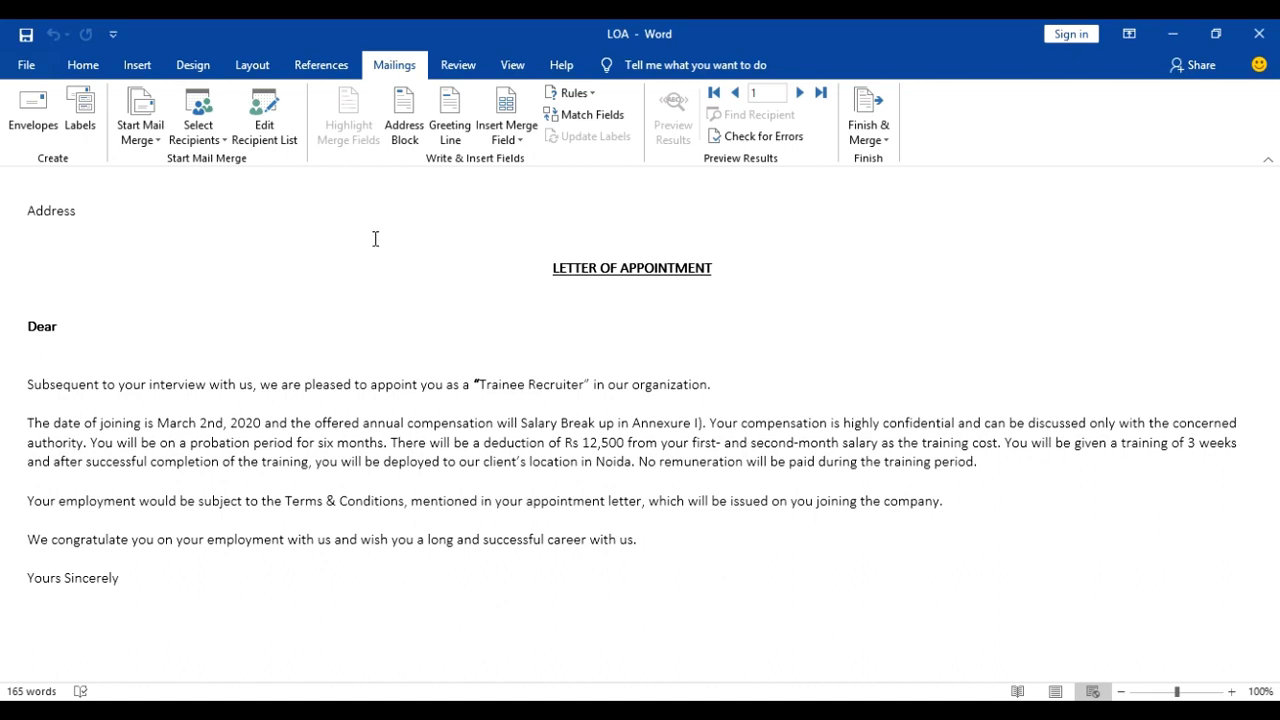
Step: Delete the placeholder word "Address" above the LETTER OF APPOINTMENT heading
left_click(94, 211)
key("BackSpace")
key("BackSpace")
key("BackSpace")
key("BackSpace")
key("BackSpace")
key("BackSpace")
key("BackSpace")
Step: Check the column headers in the Docs workbook in Excel, then return to Word and insert the Address merge field on the emptied line
left_click(515, 137)
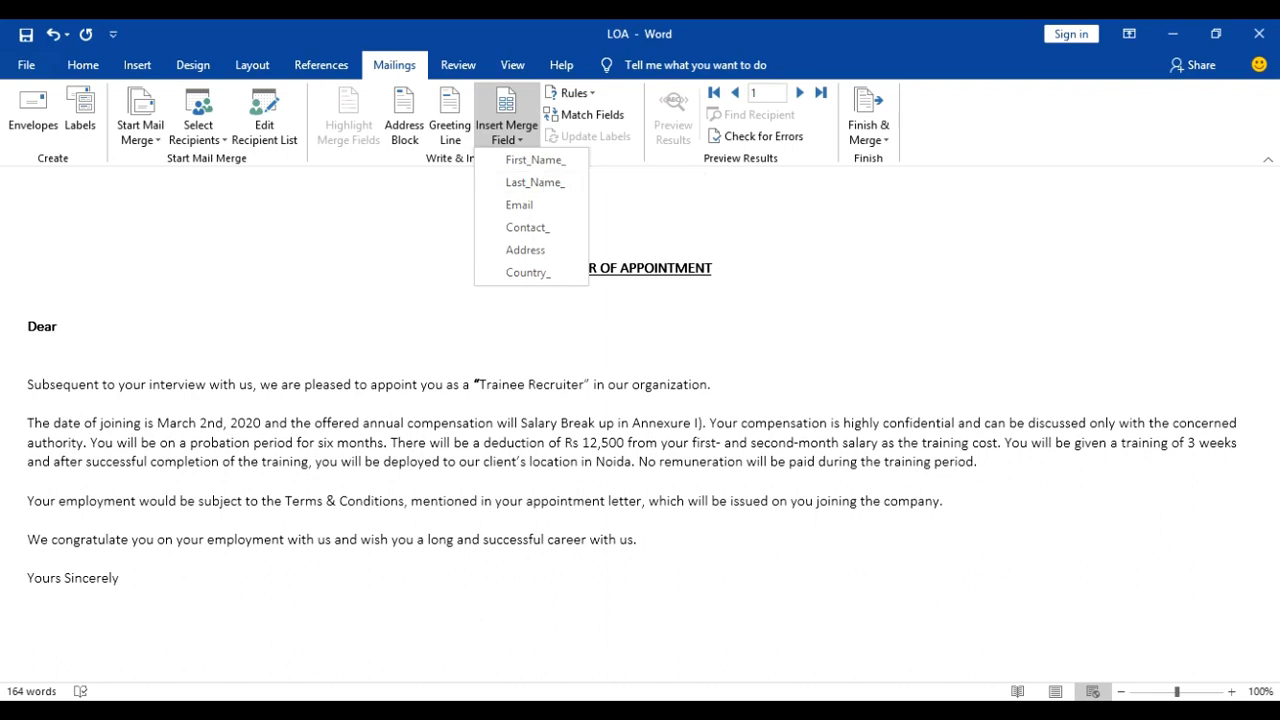
key("alt+Tab")
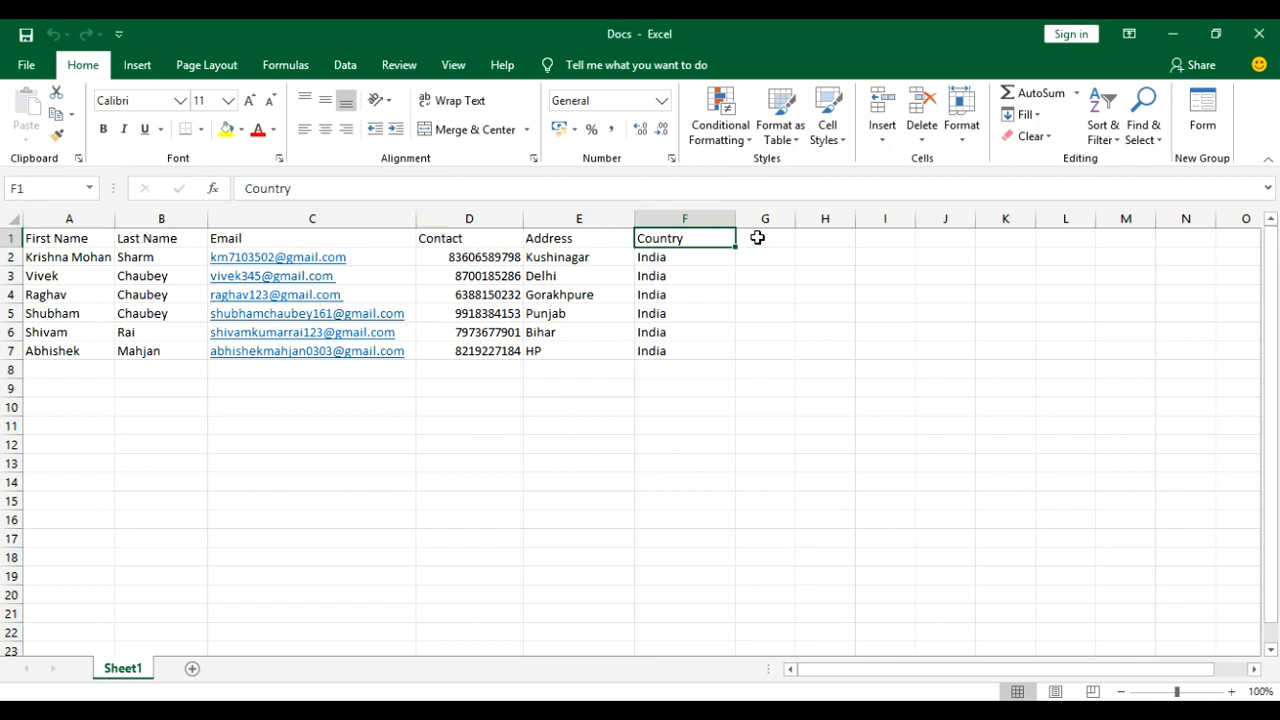
left_click(1177, 35)
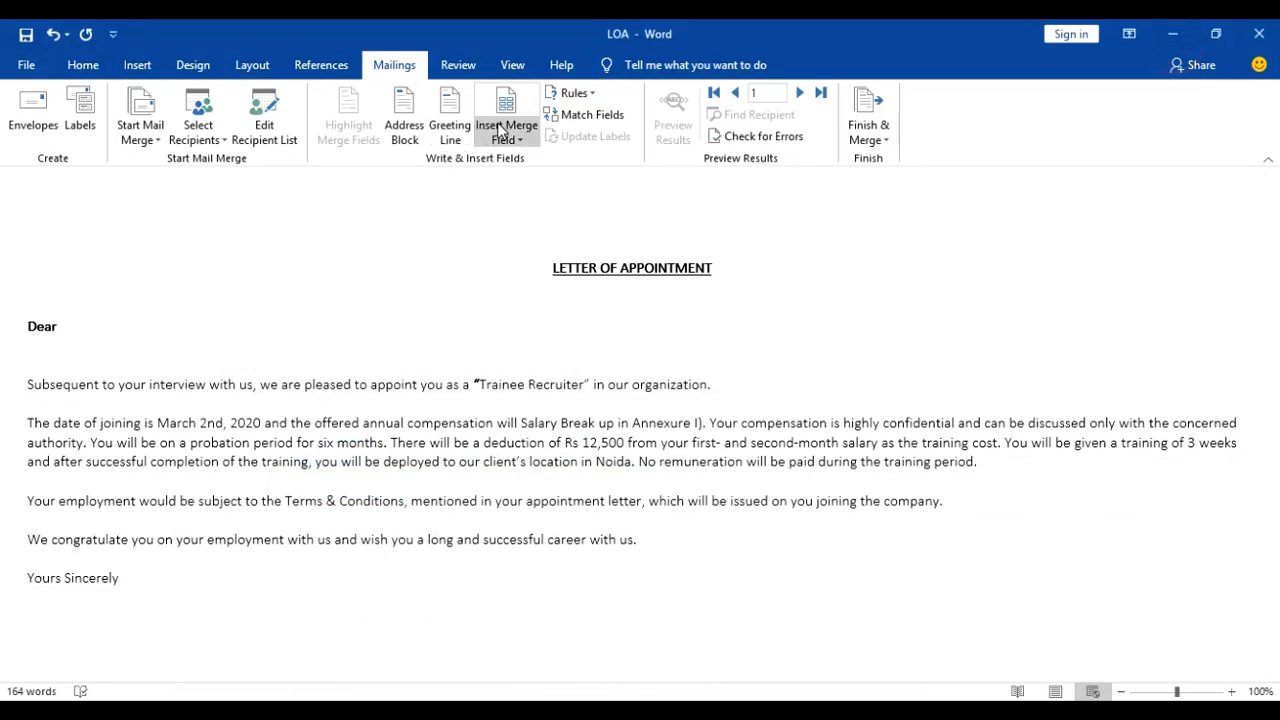
left_click(503, 135)
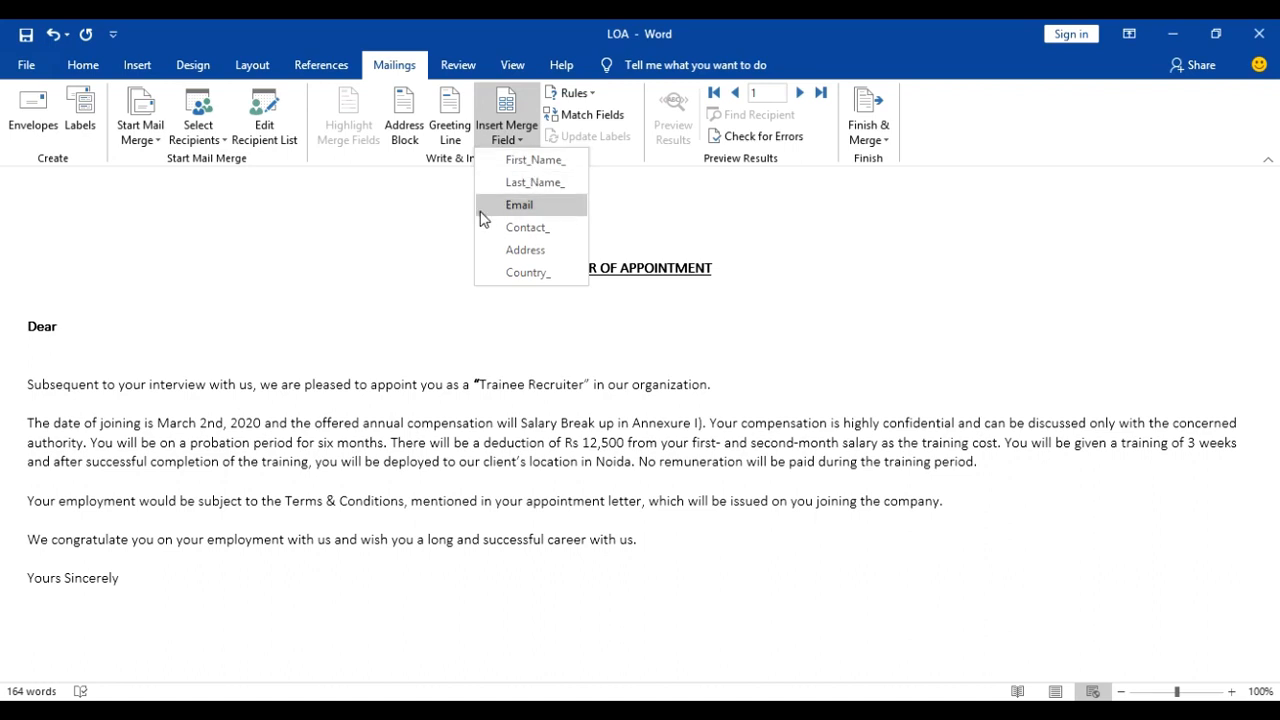
left_click(540, 250)
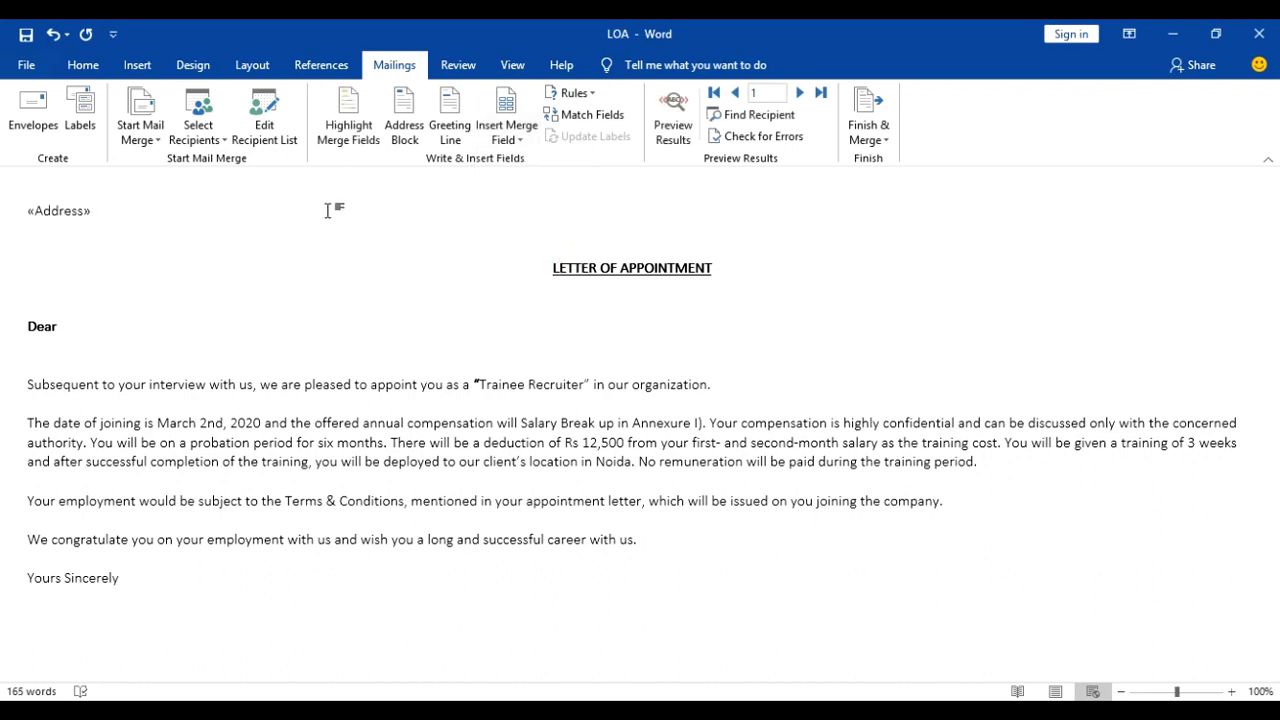
Step: Add a line below the Address field with the First_Name_ and Last_Name_ merge fields separated by a space
key("Return")
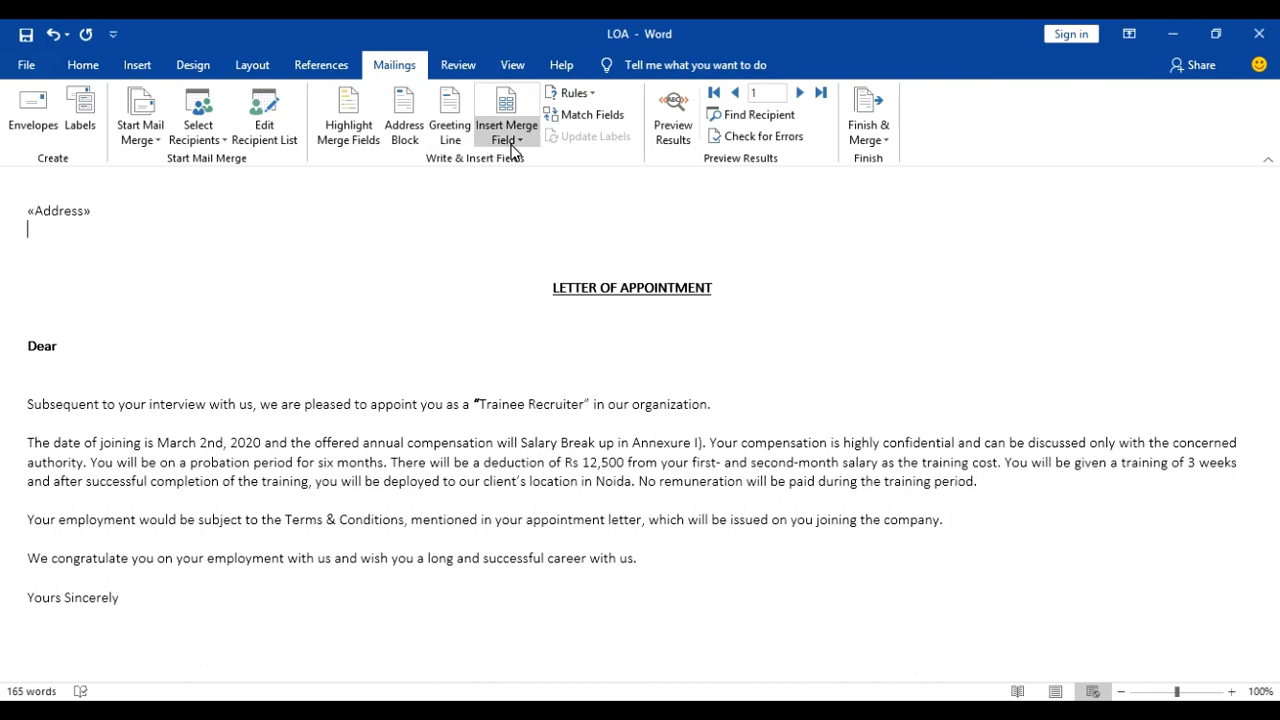
left_click(507, 132)
left_click(516, 162)
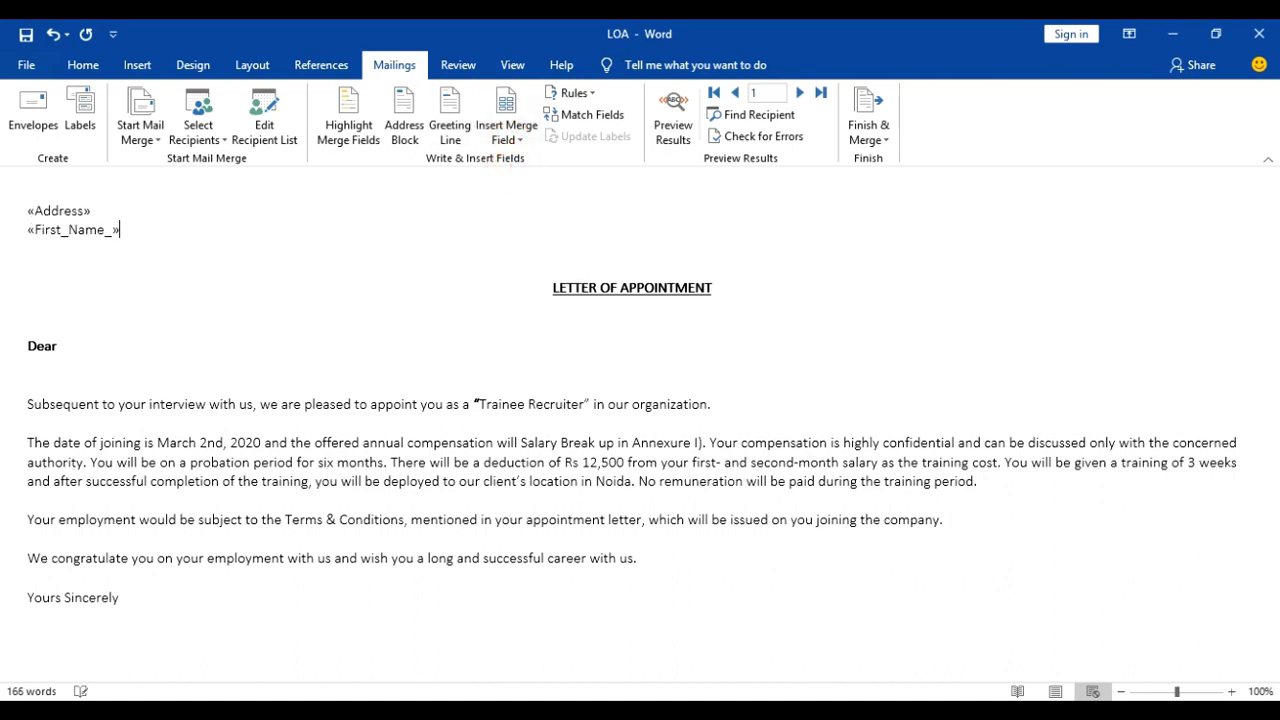
left_click(508, 136)
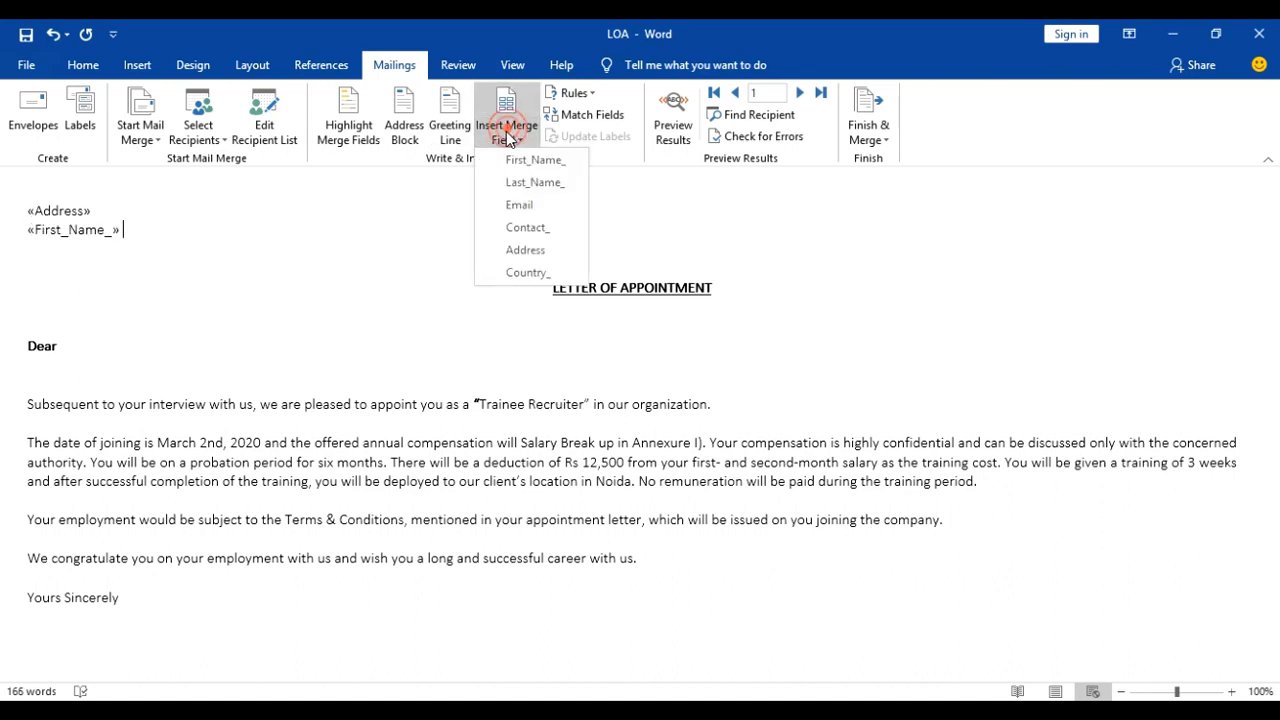
left_click(520, 182)
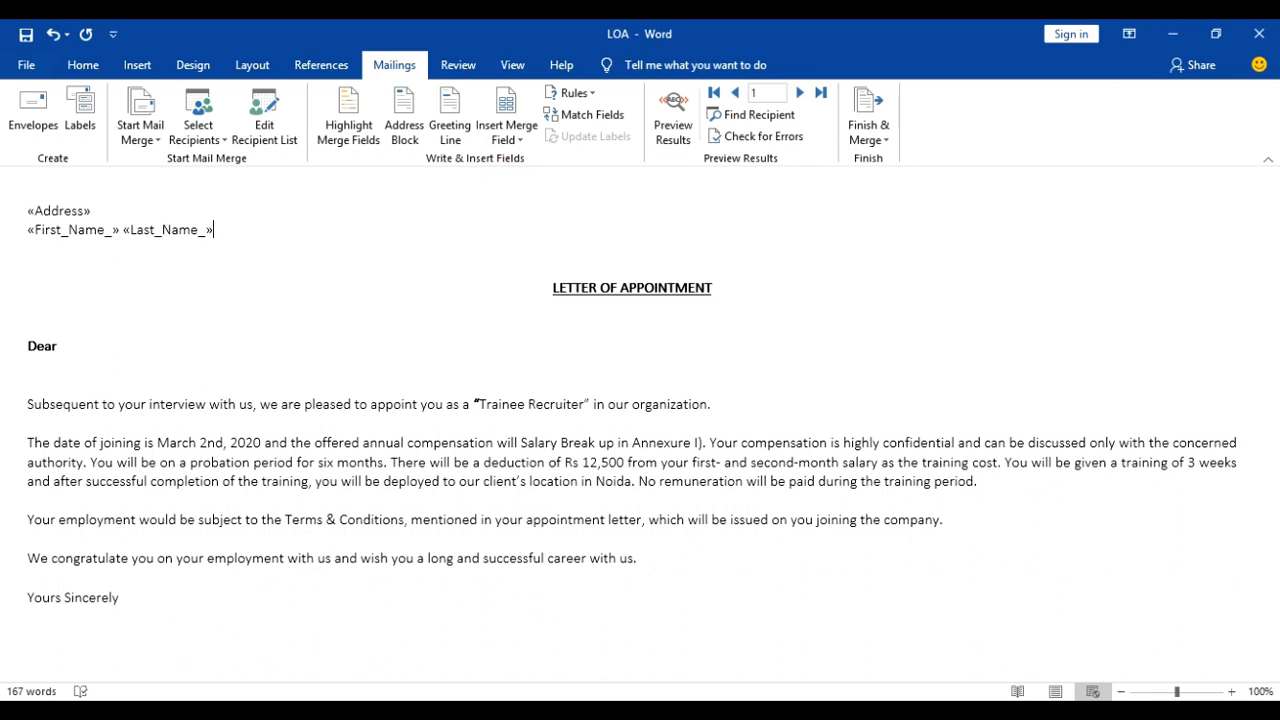
Step: Insert the Email, Contact_ and Country_ merge fields on separate lines below the name fields
key("Return")
left_click(511, 143)
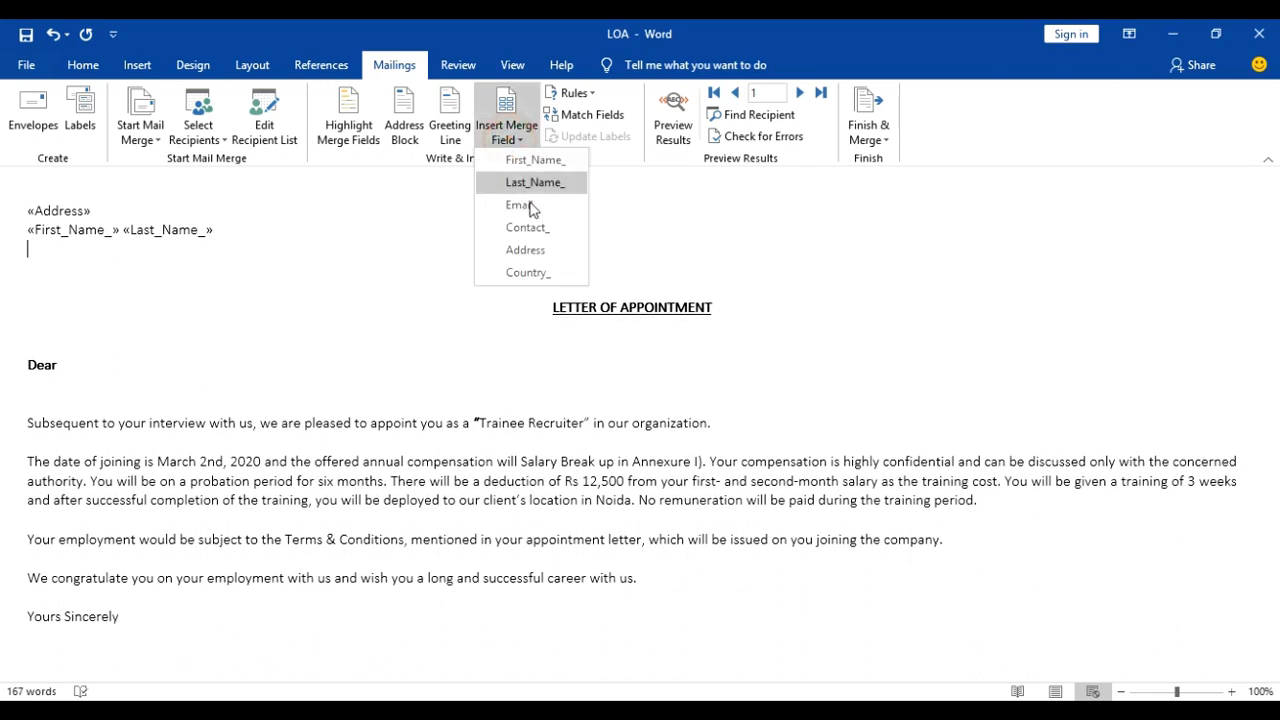
left_click(534, 204)
key("Return")
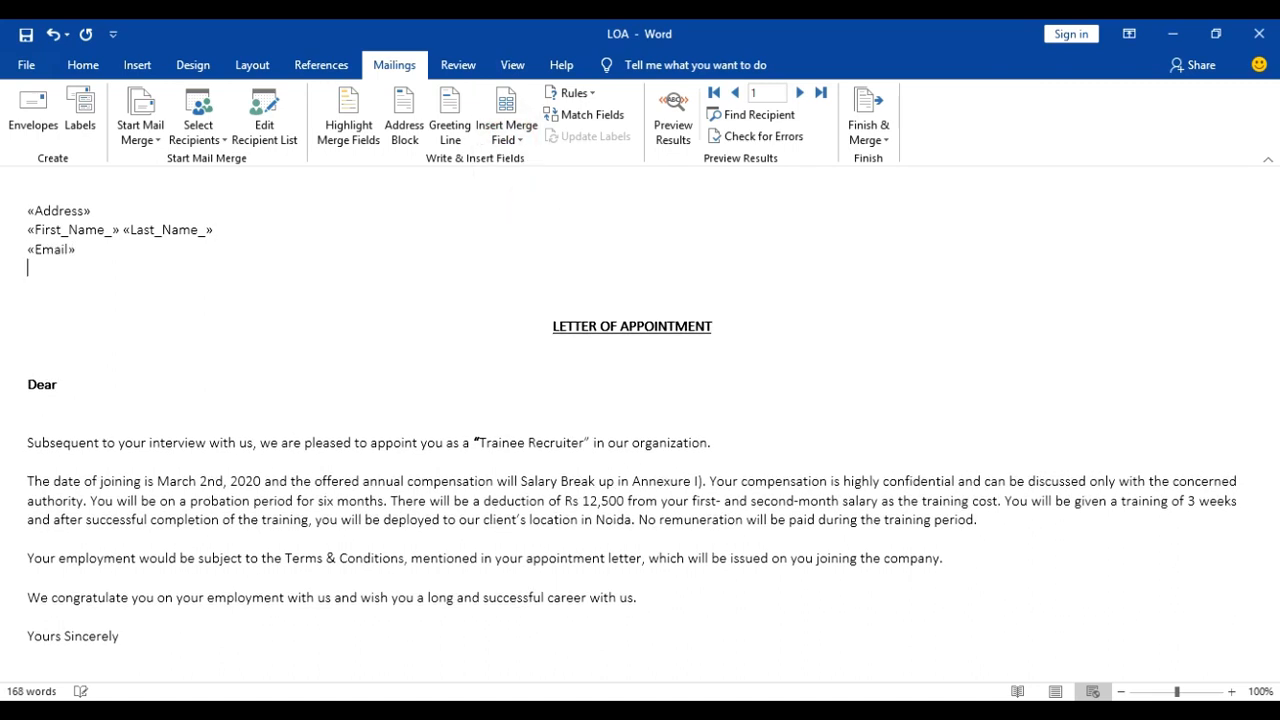
left_click(506, 140)
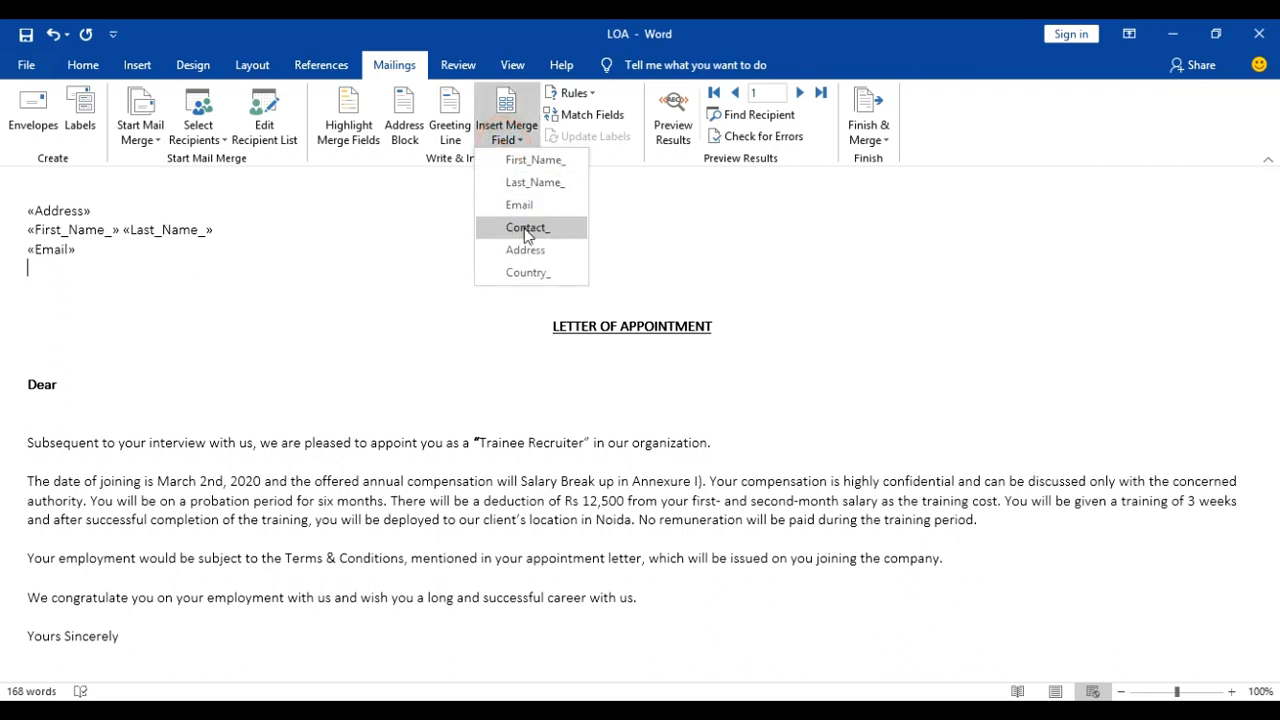
left_click(524, 227)
key("Return")
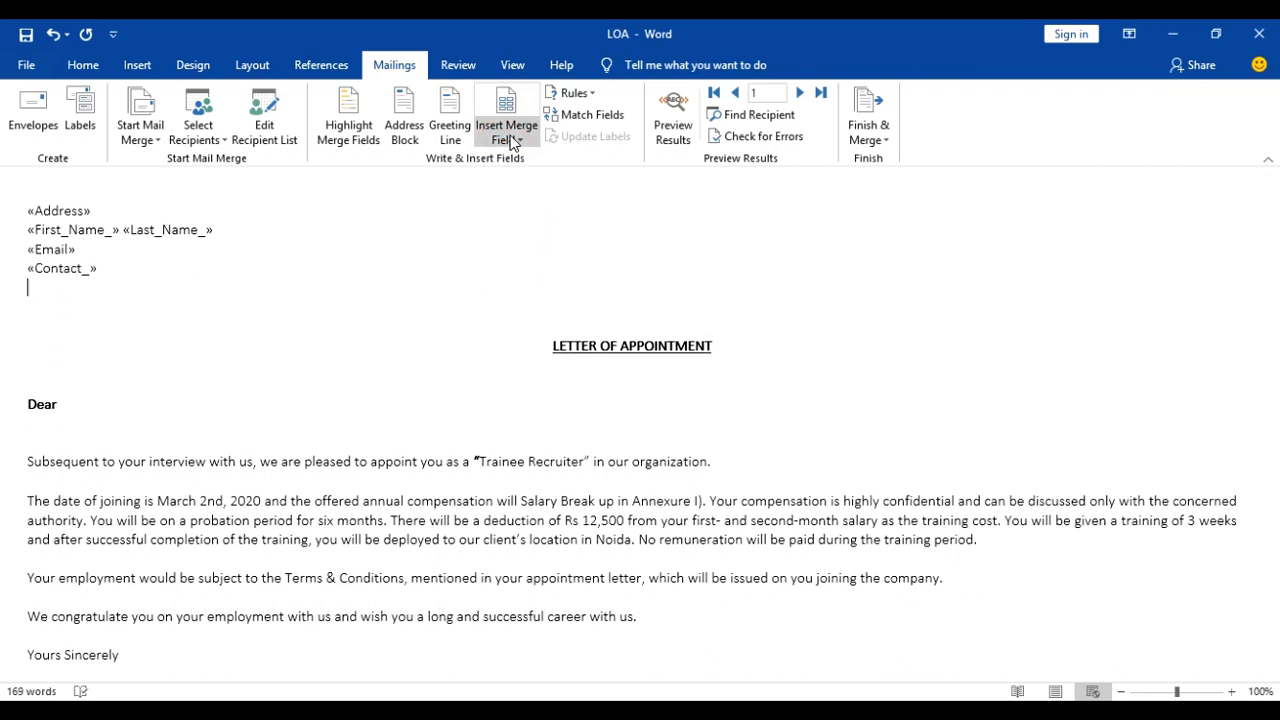
left_click(507, 138)
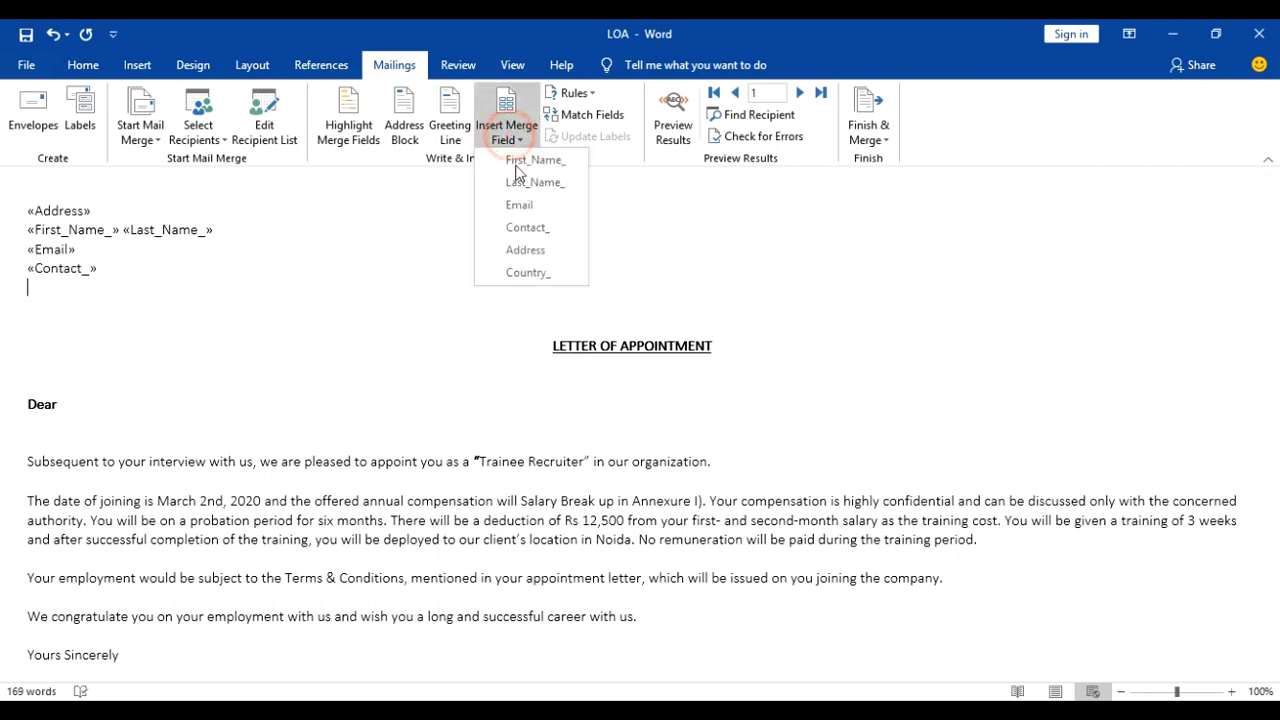
left_click(532, 266)
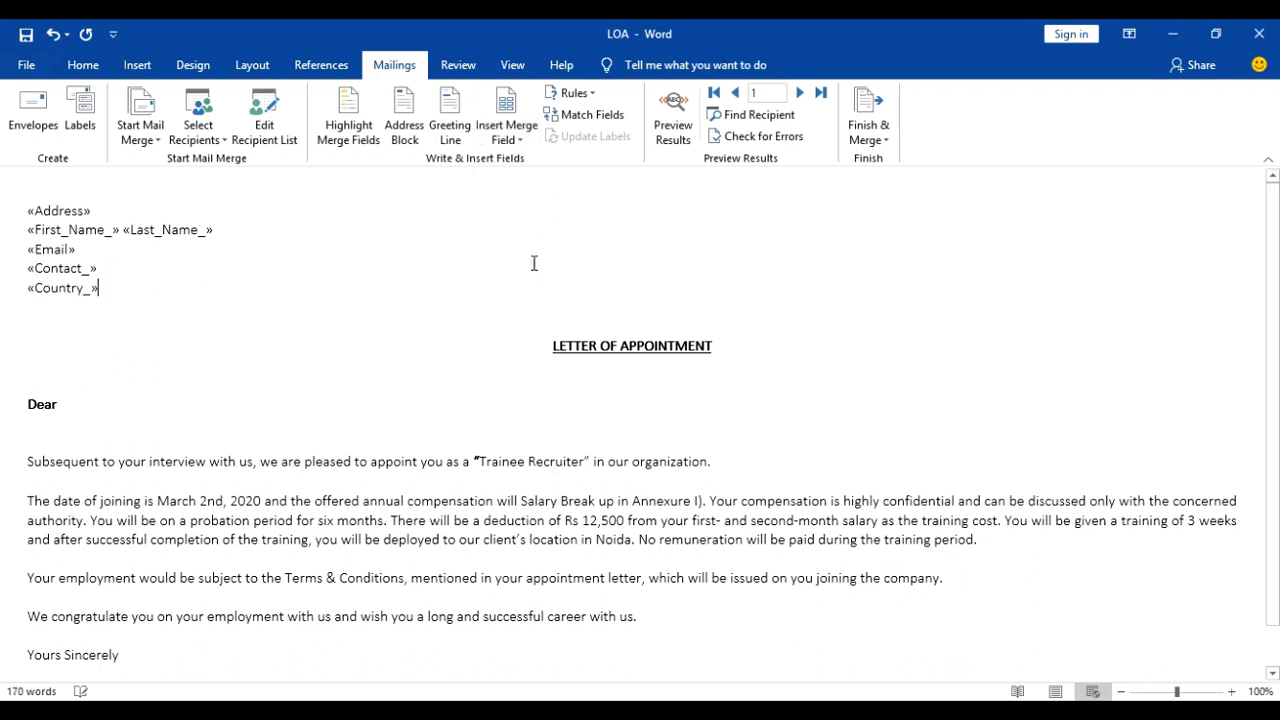
Step: Insert the First_Name_ and Last_Name_ merge fields after "Dear" in the salutation, separated by a space
left_click(62, 403)
left_click(507, 140)
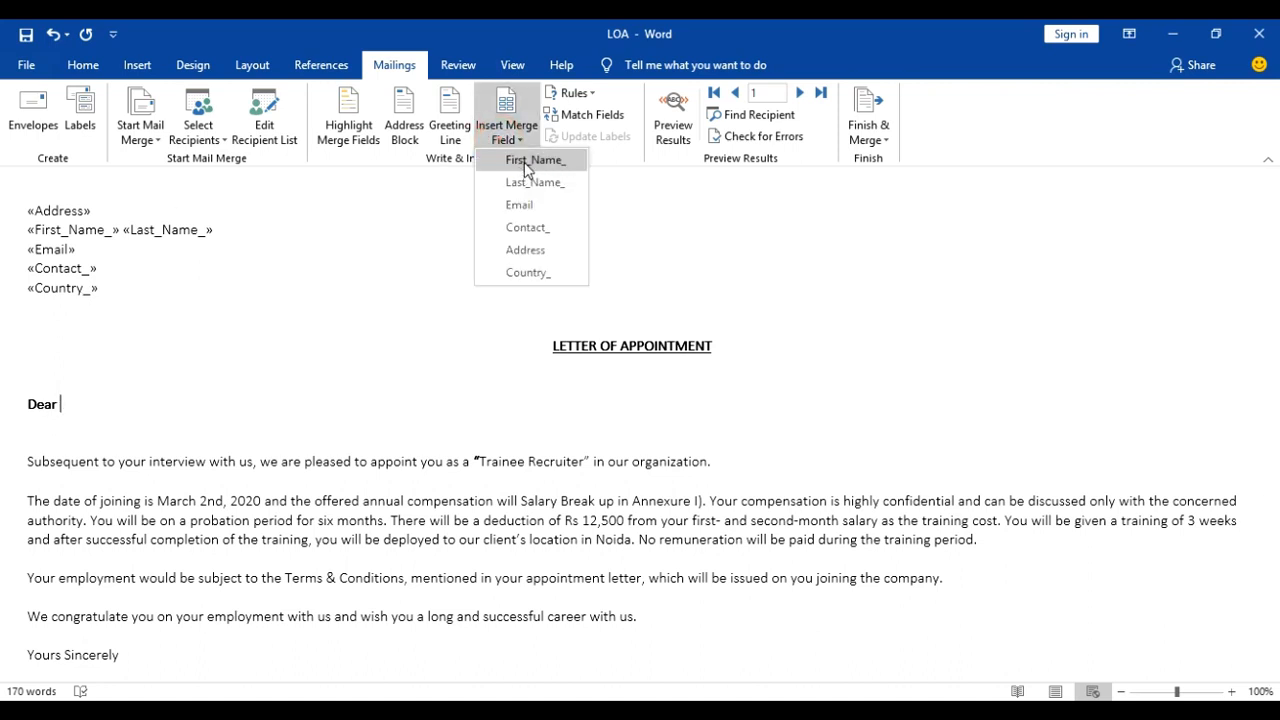
left_click(524, 162)
left_click(511, 142)
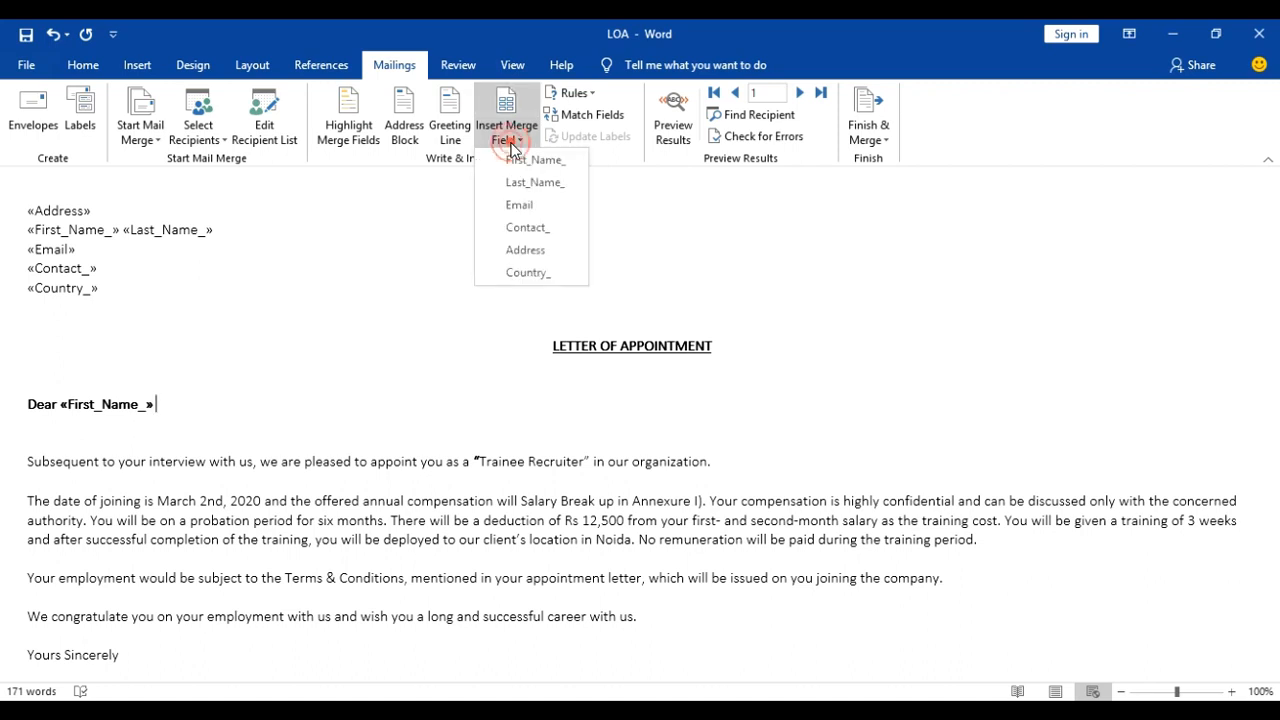
left_click(516, 181)
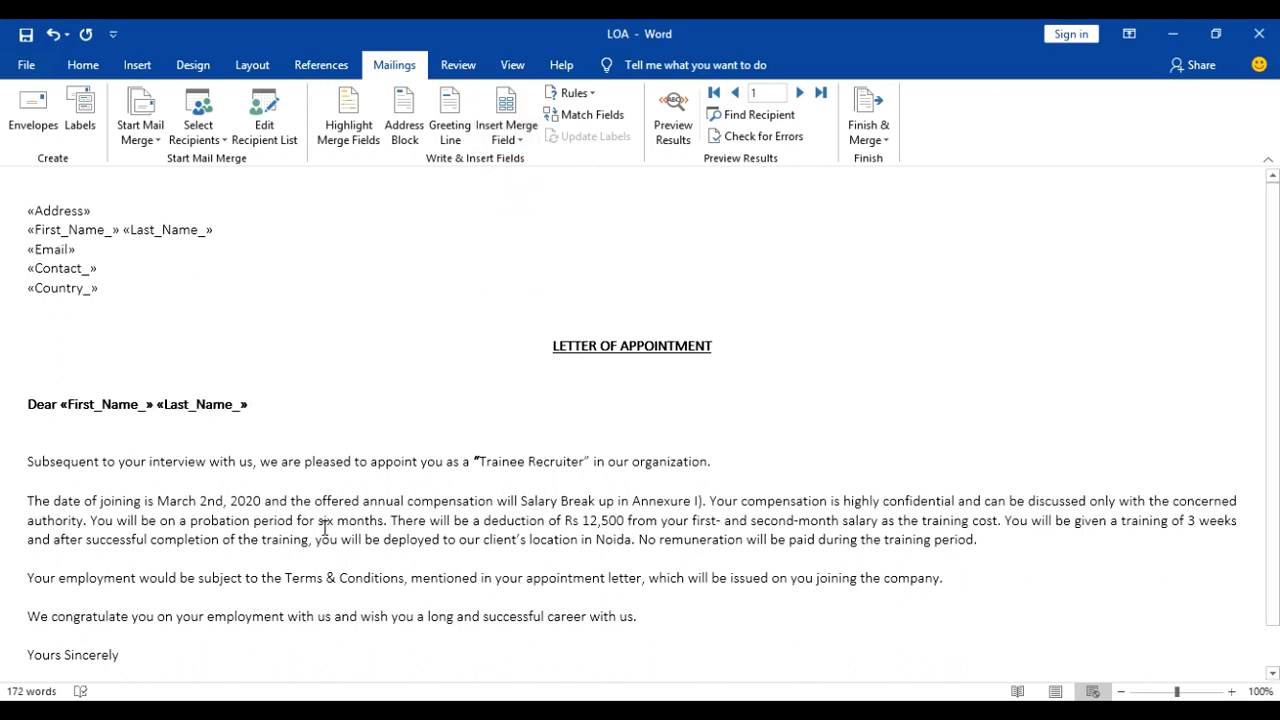
Step: Add a line under "Yours Sincerely" with the First_Name_ and Last_Name_ merge fields separated by a space
scroll(280, 577, "down", 1)
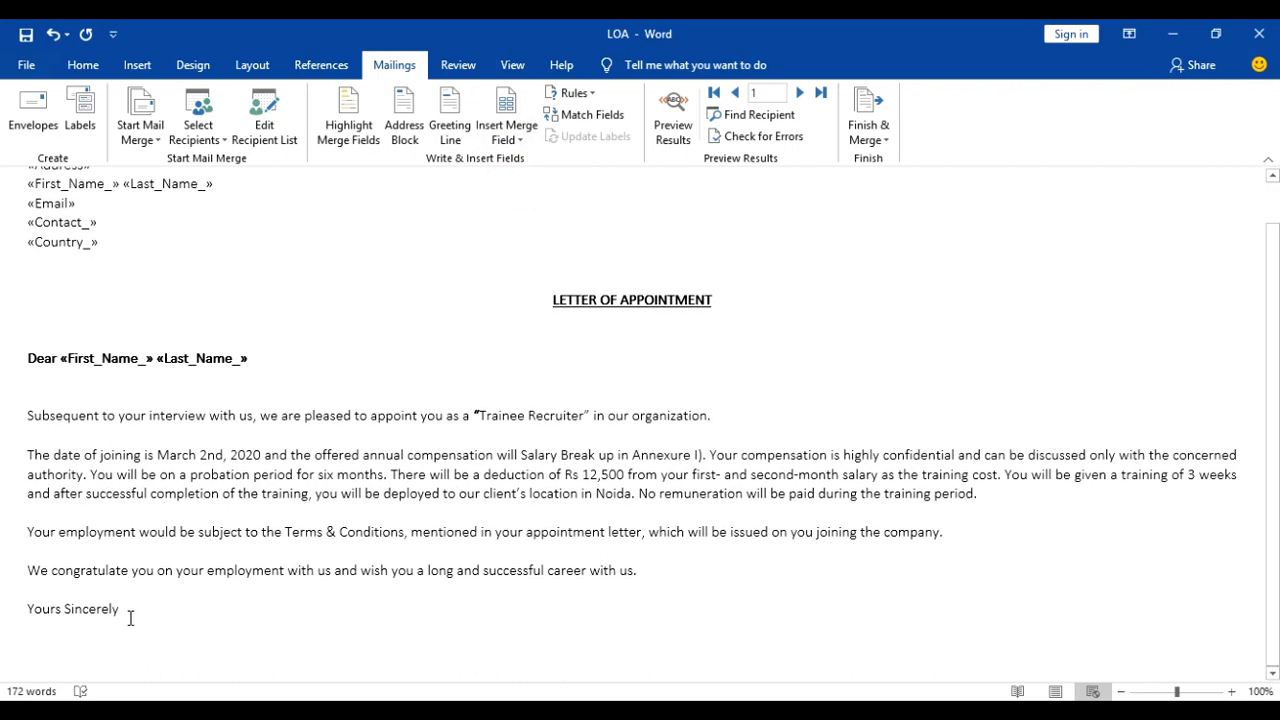
left_click(127, 610)
key("Return")
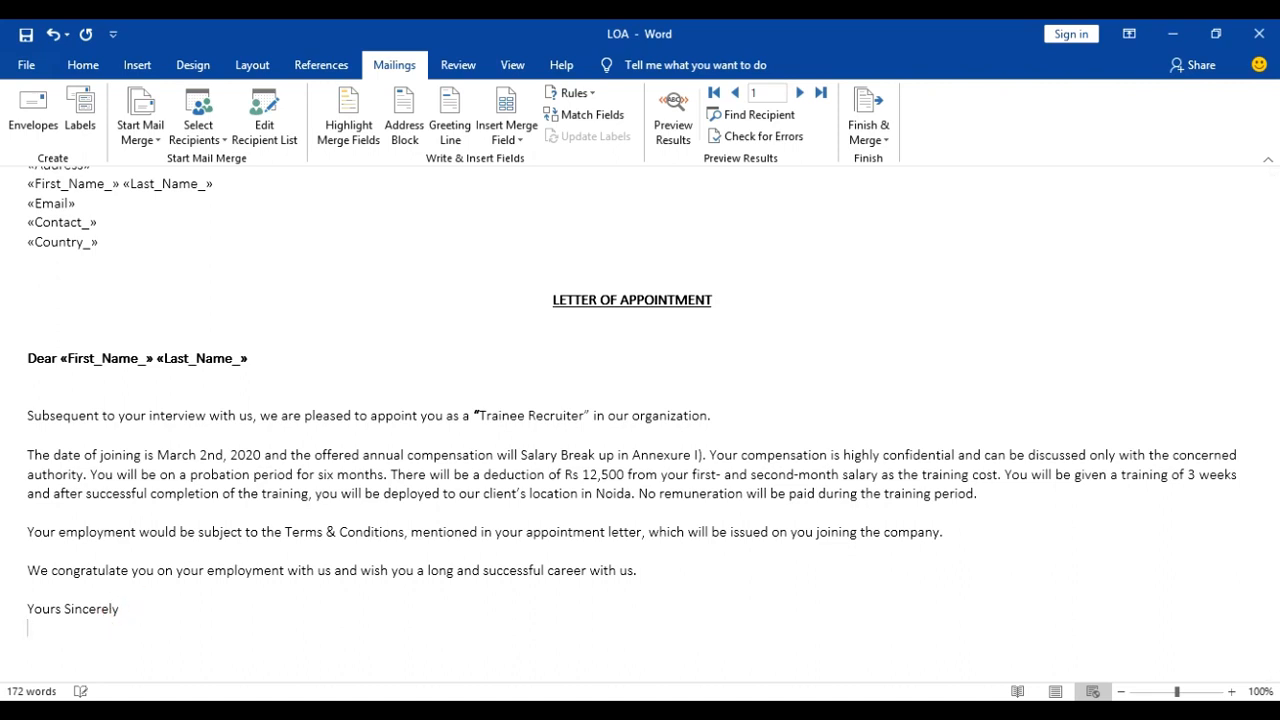
left_click(506, 140)
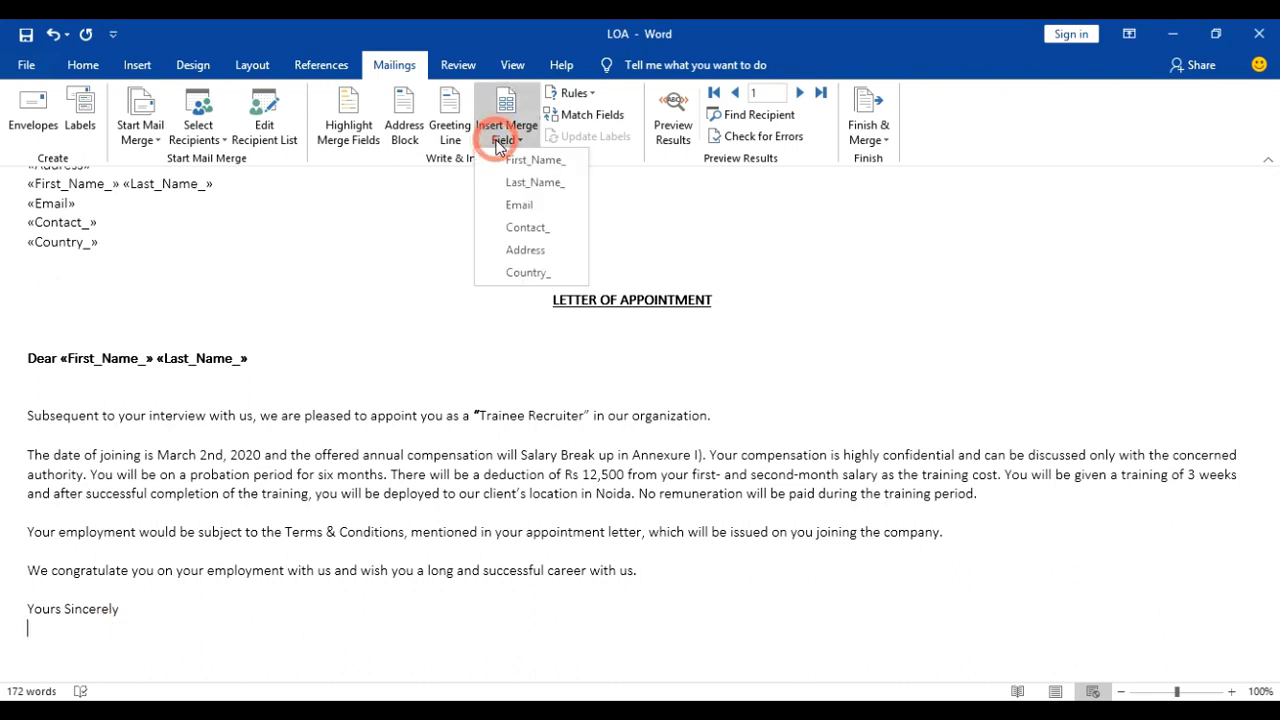
left_click(522, 162)
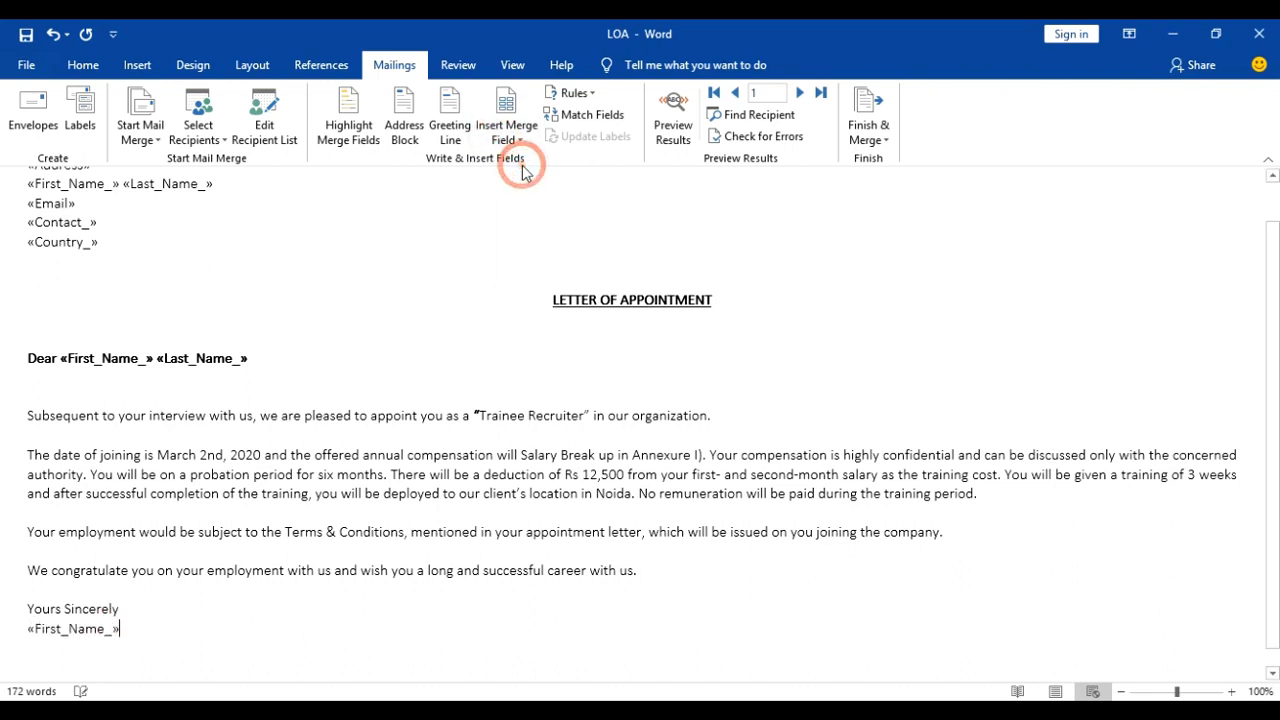
left_click(520, 142)
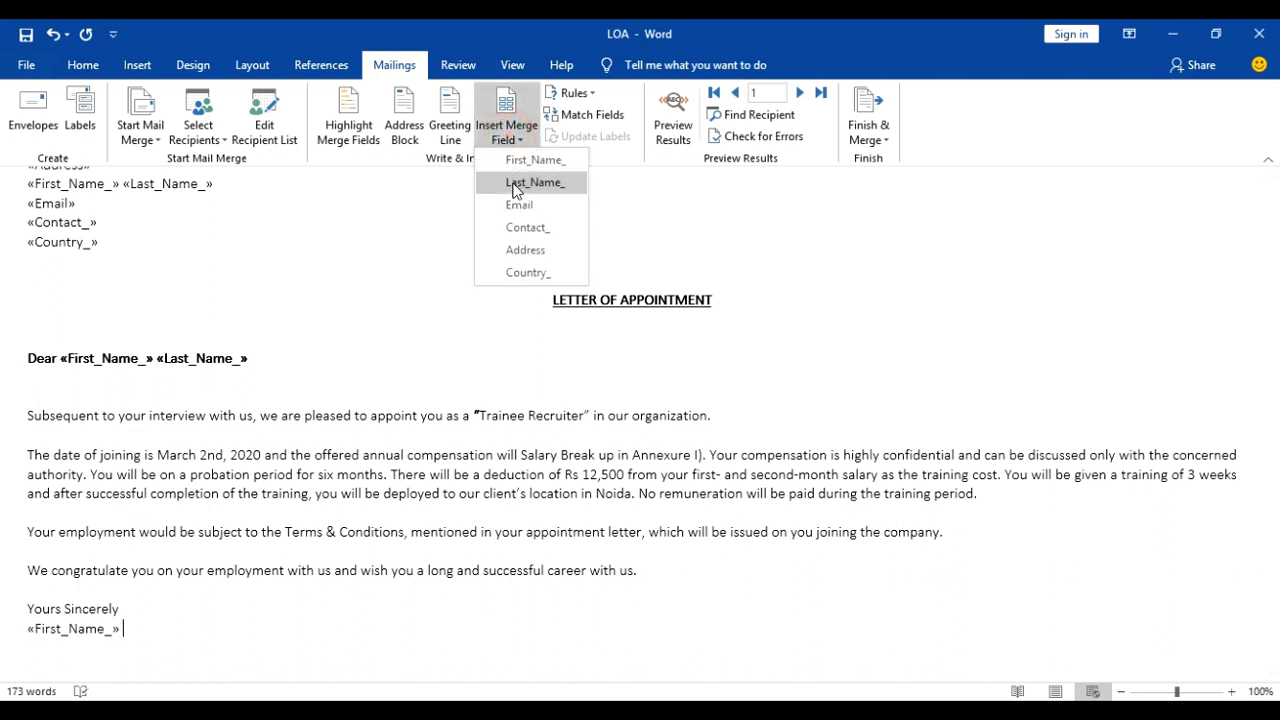
left_click(516, 186)
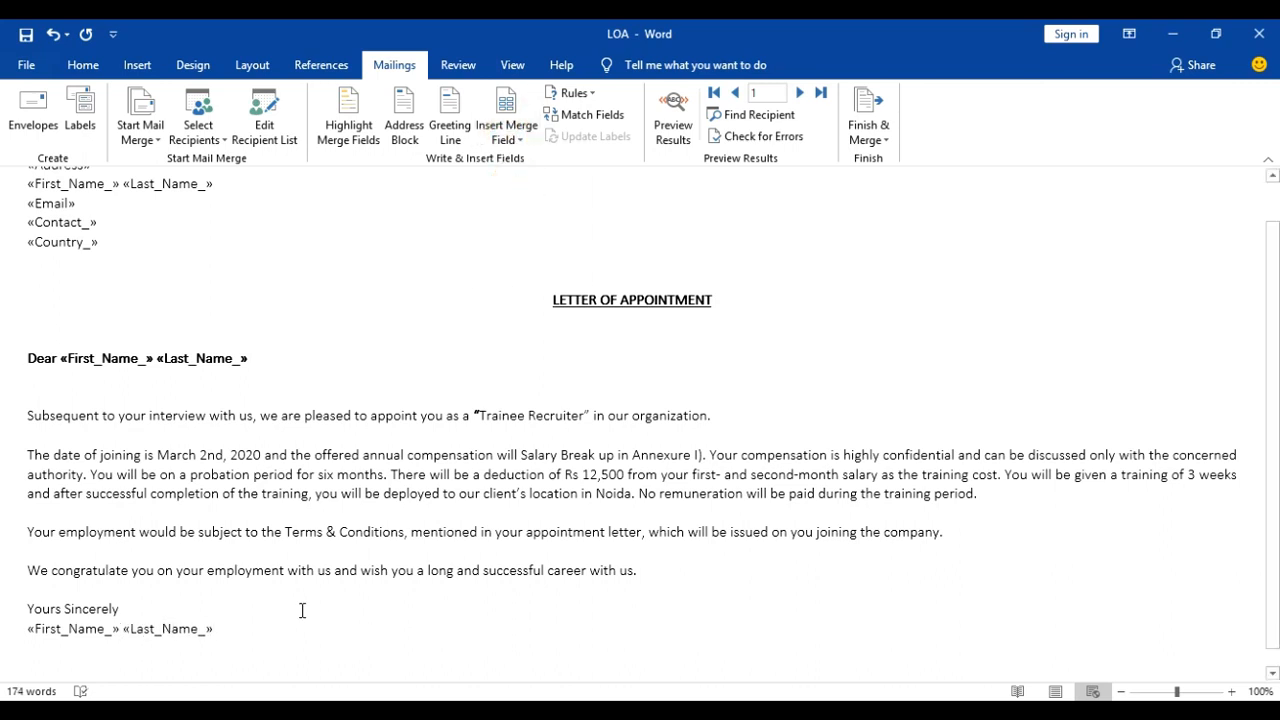
Step: Preview the letter with merged recipient data and check the first recipient's address block
scroll(302, 610, "up", 1)
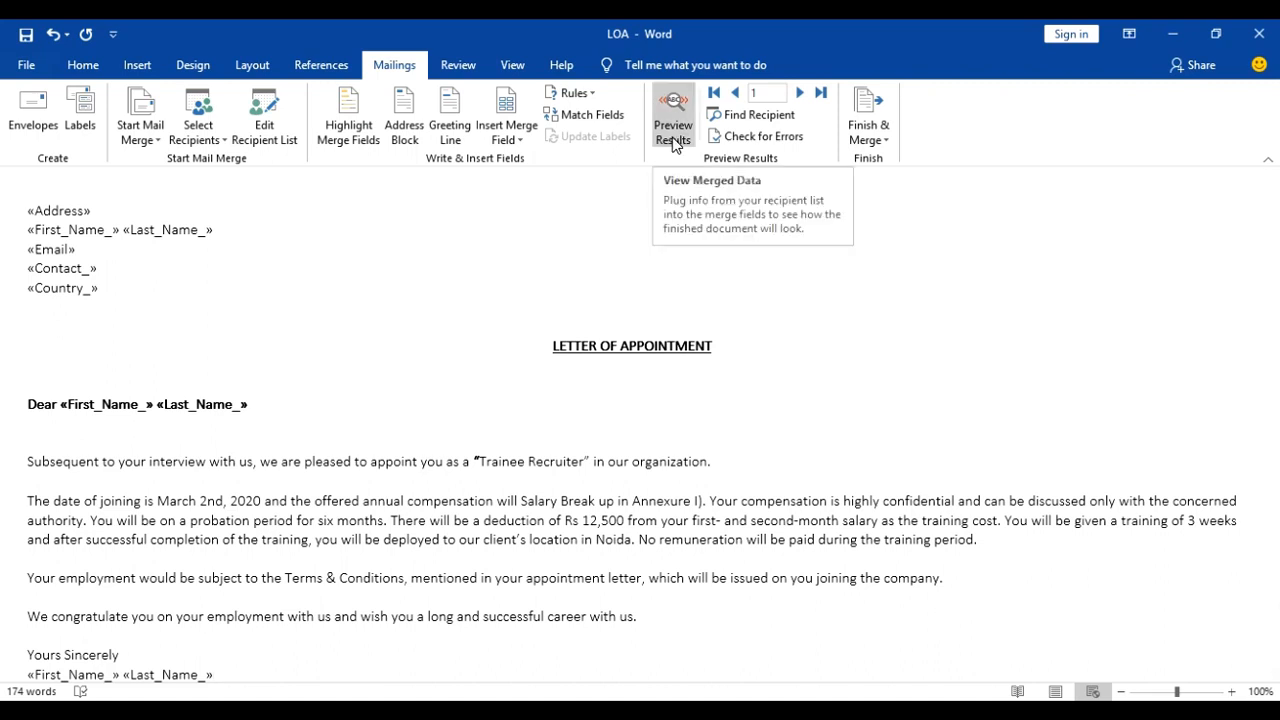
left_click(673, 140)
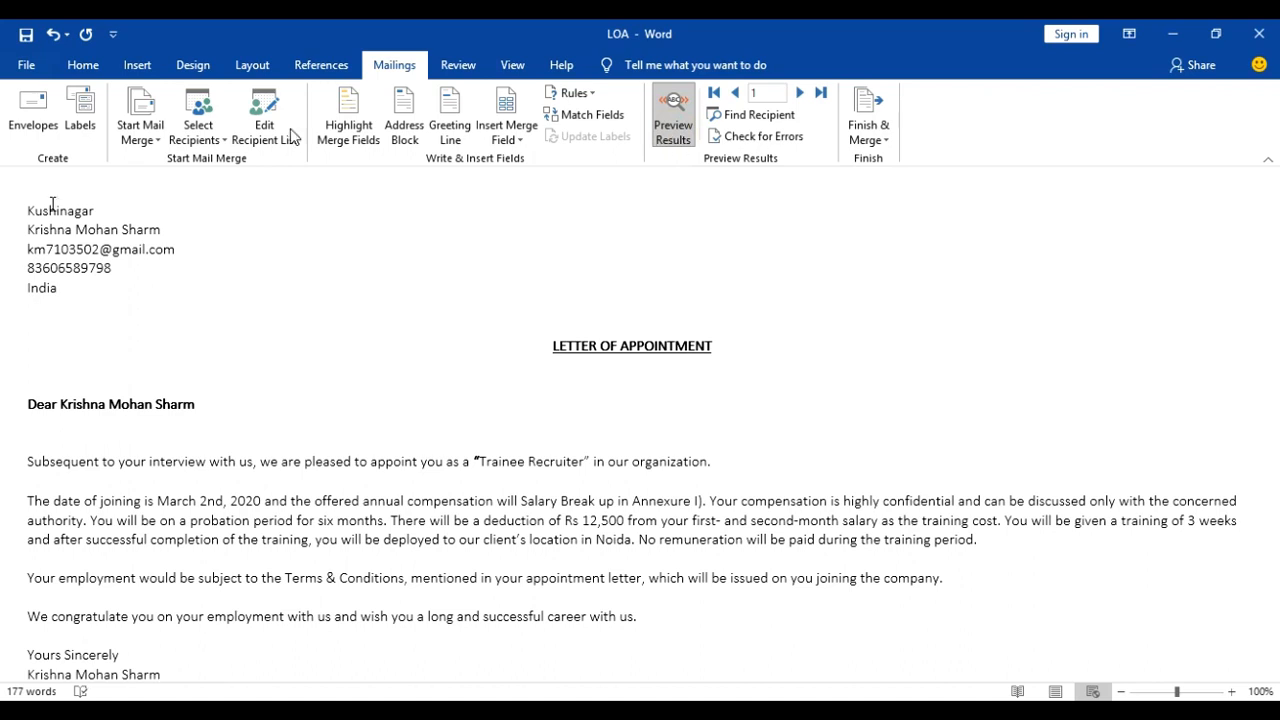
left_click_drag(71, 297, 20, 212)
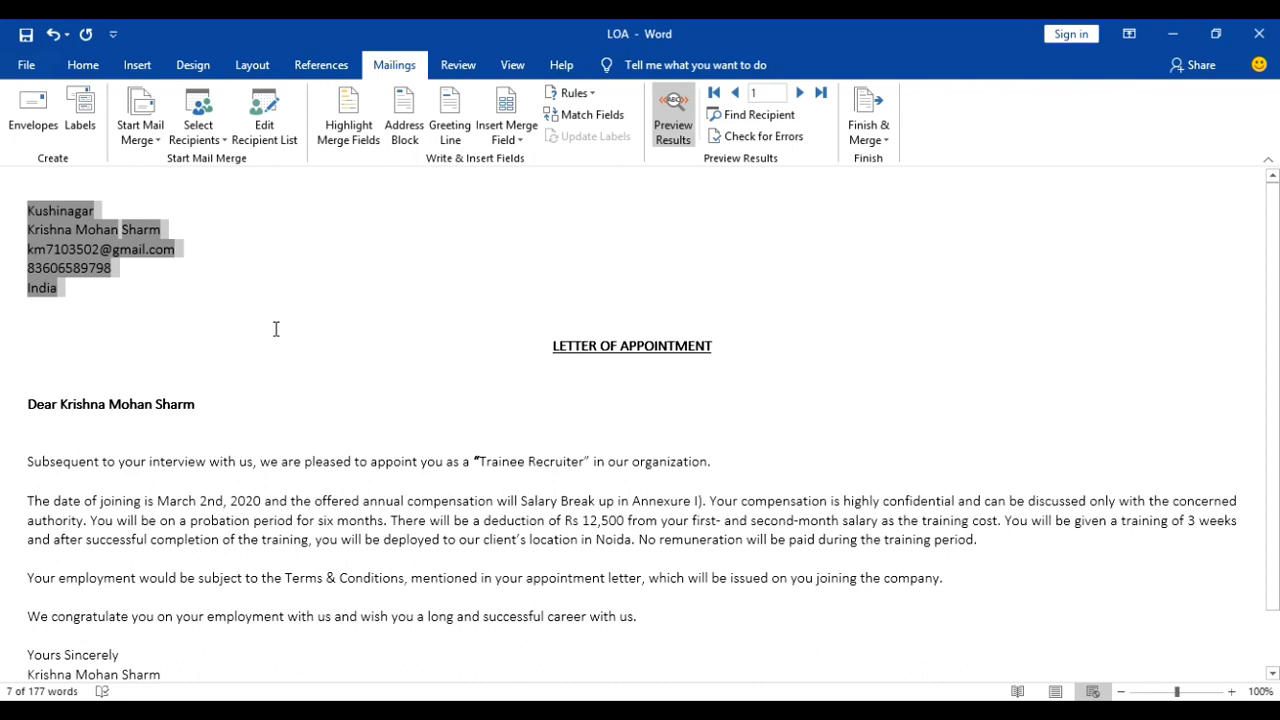
left_click(129, 303)
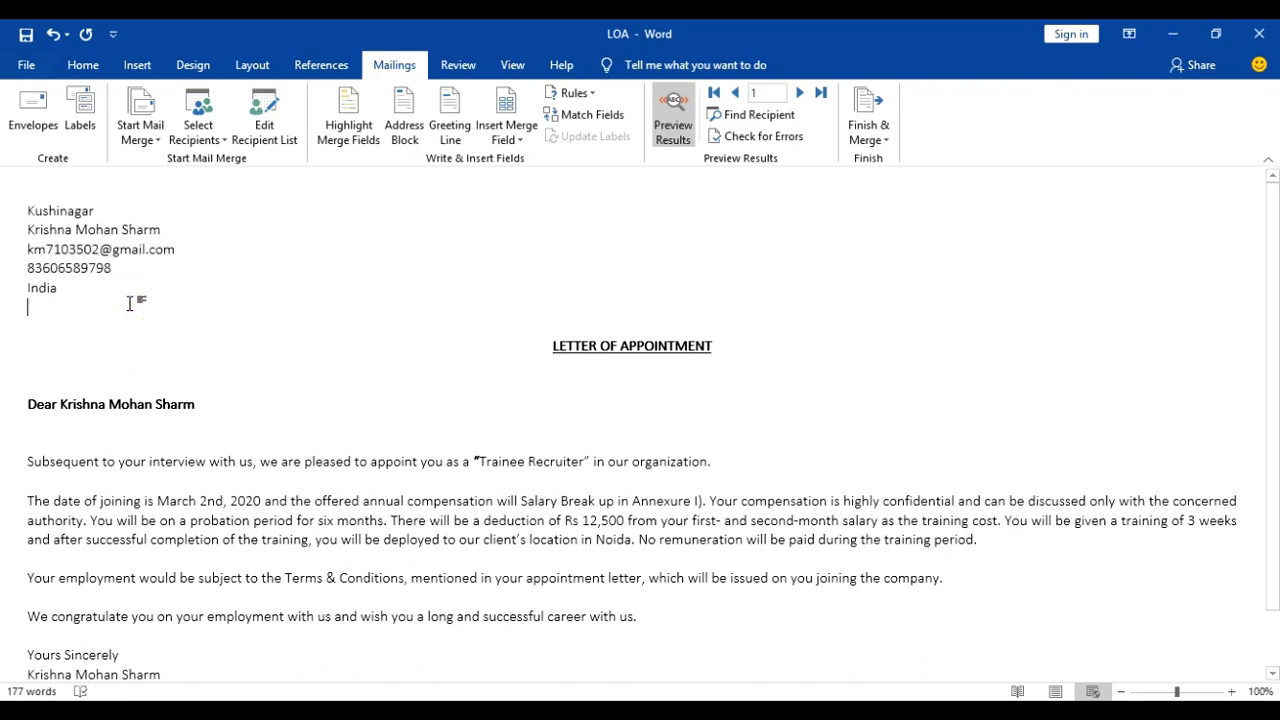
Step: Go through the merged letter previews one recipient at a time, from record 2 to record 6
left_click(799, 100)
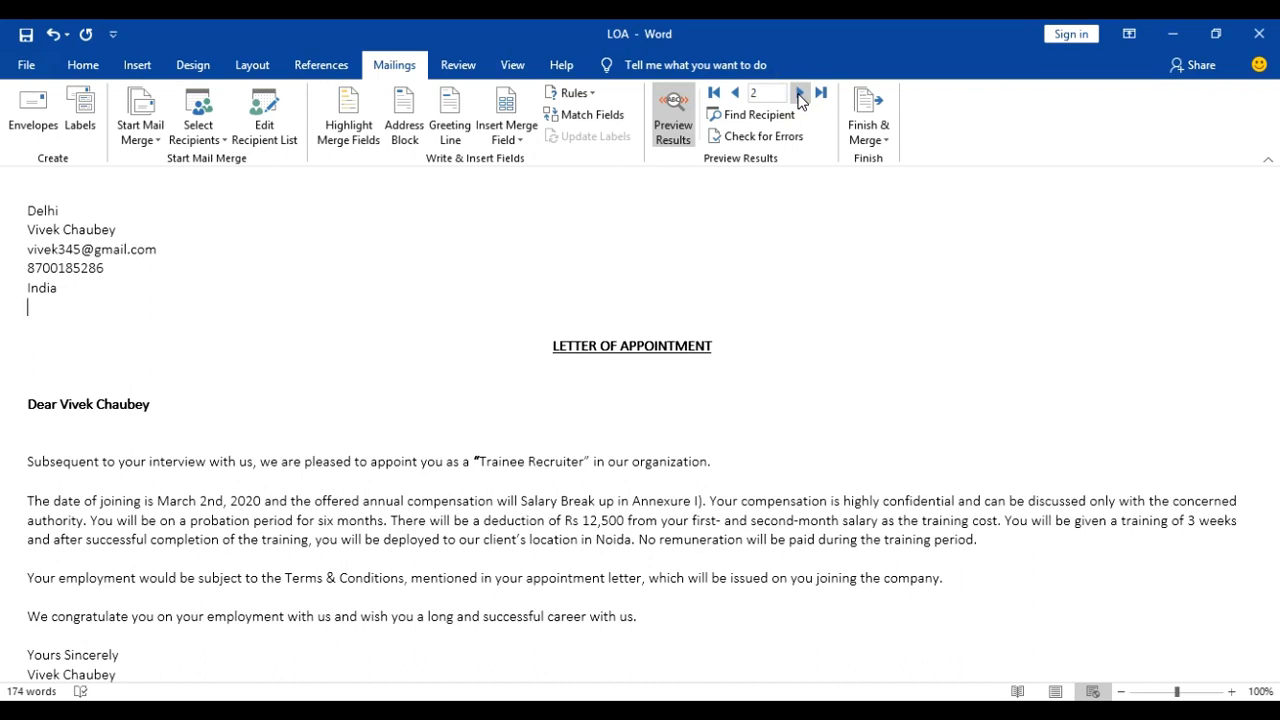
left_click(799, 93)
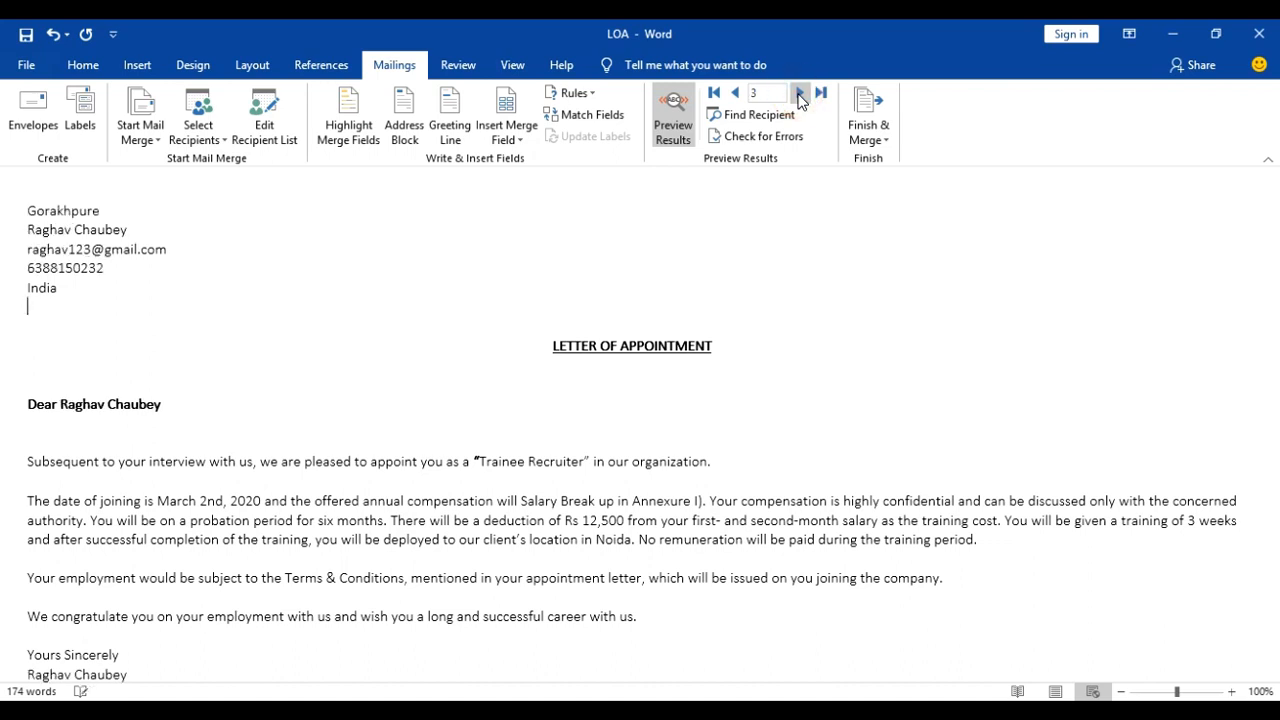
left_click(799, 96)
left_click(799, 95)
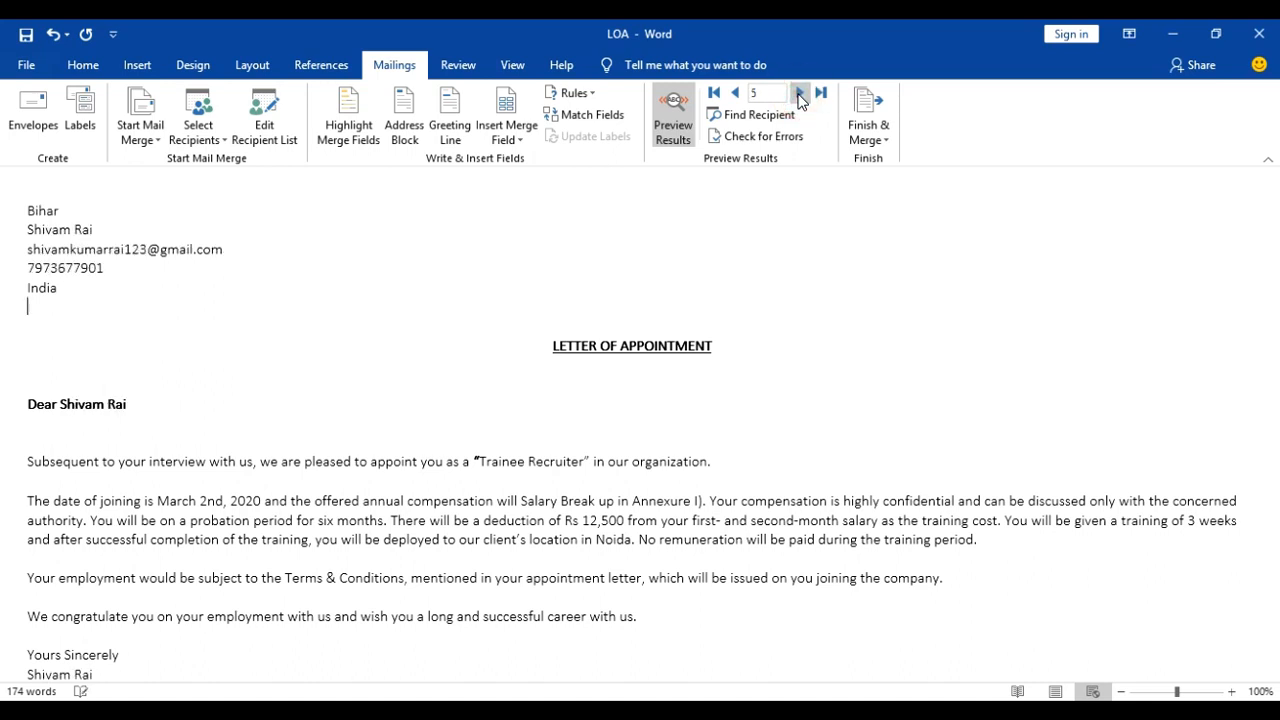
left_click(799, 95)
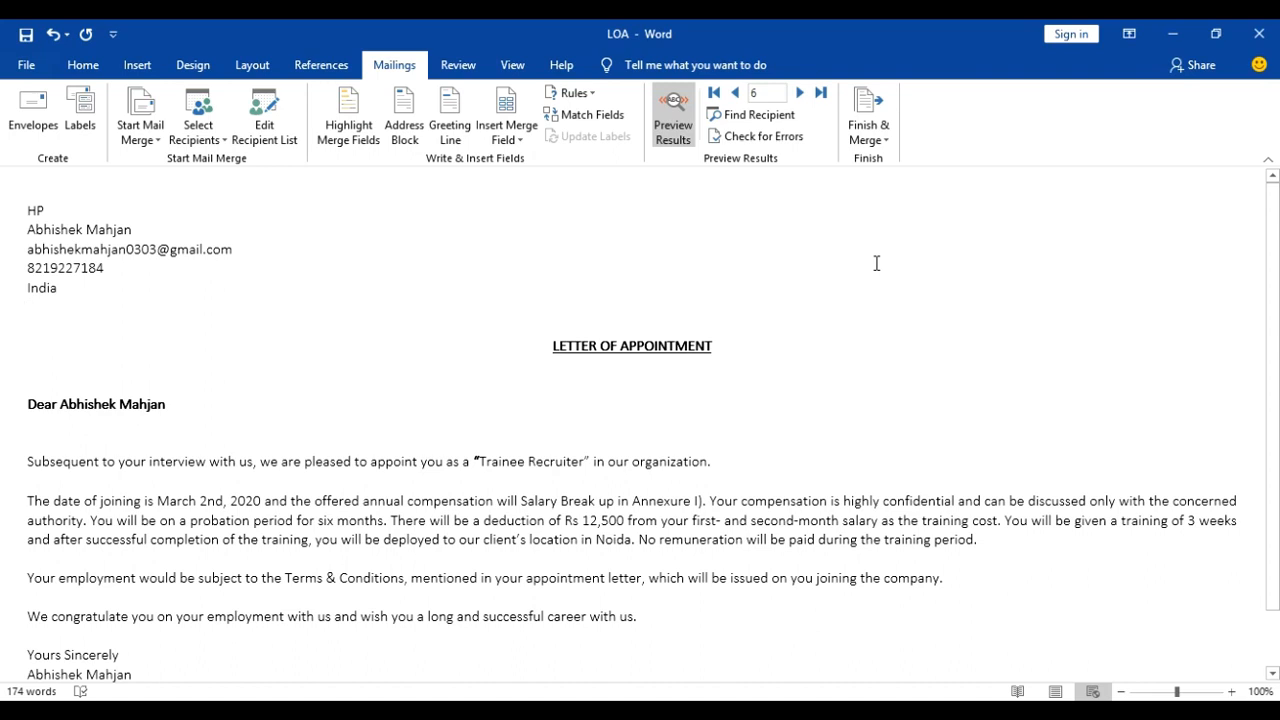
Step: Finish the merge by sending e-mail messages to all records, using the Email field as recipient, subject line LOA and HTML format
left_click(873, 146)
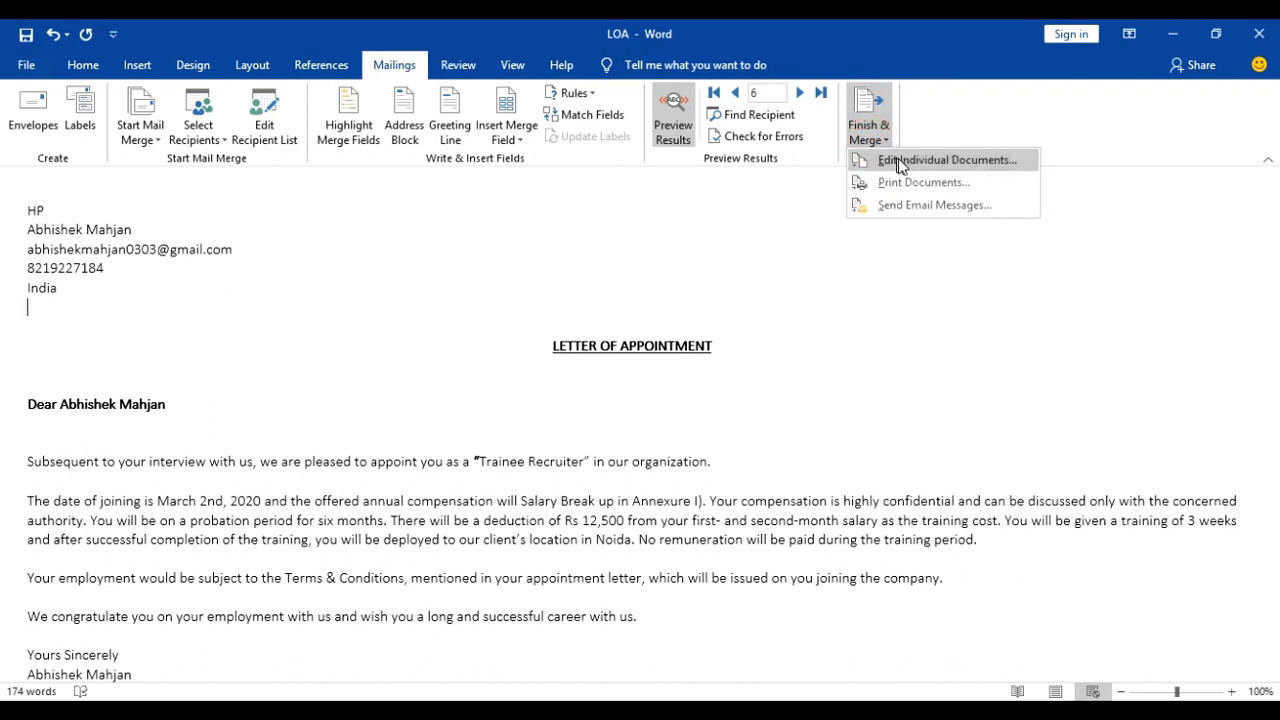
left_click(923, 208)
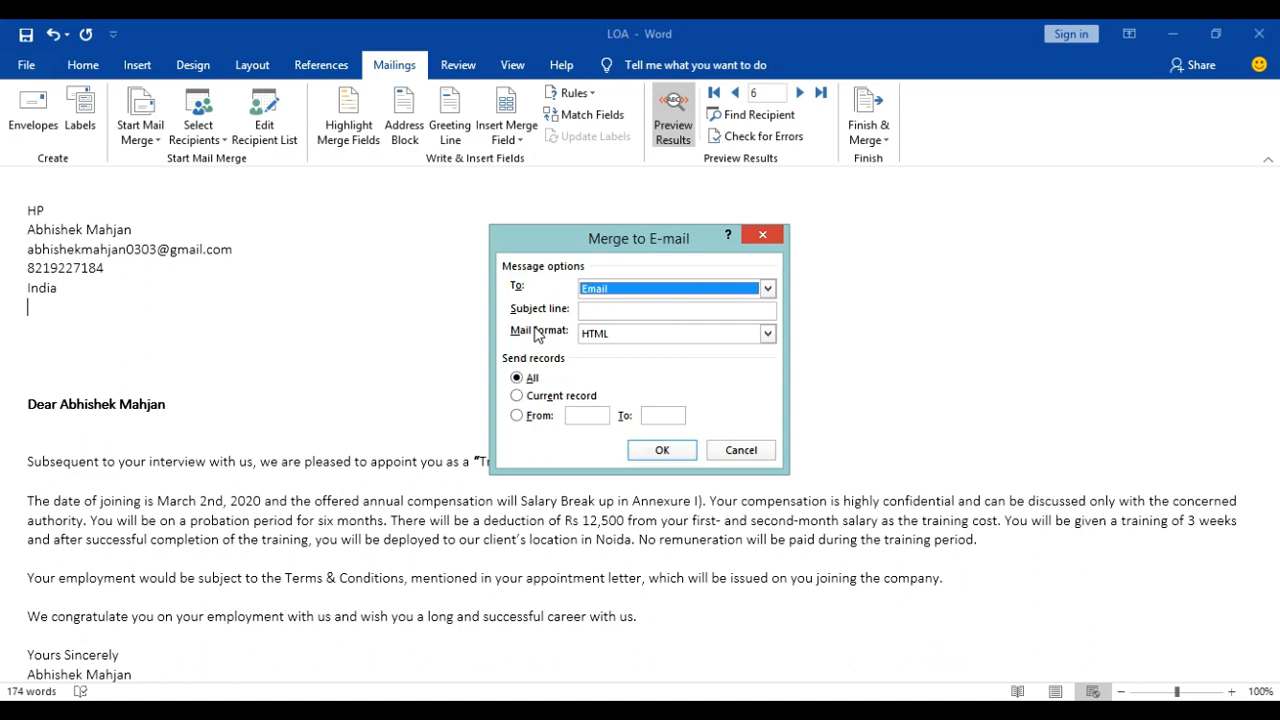
left_click(767, 289)
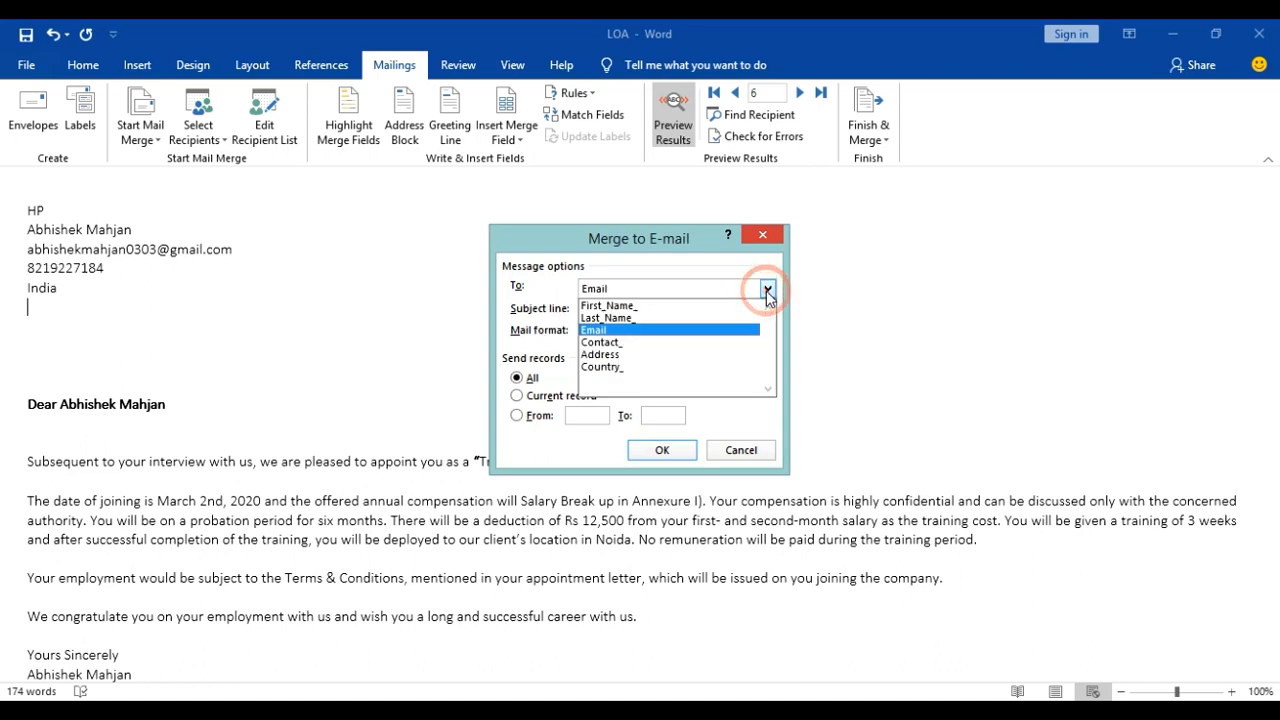
left_click(678, 336)
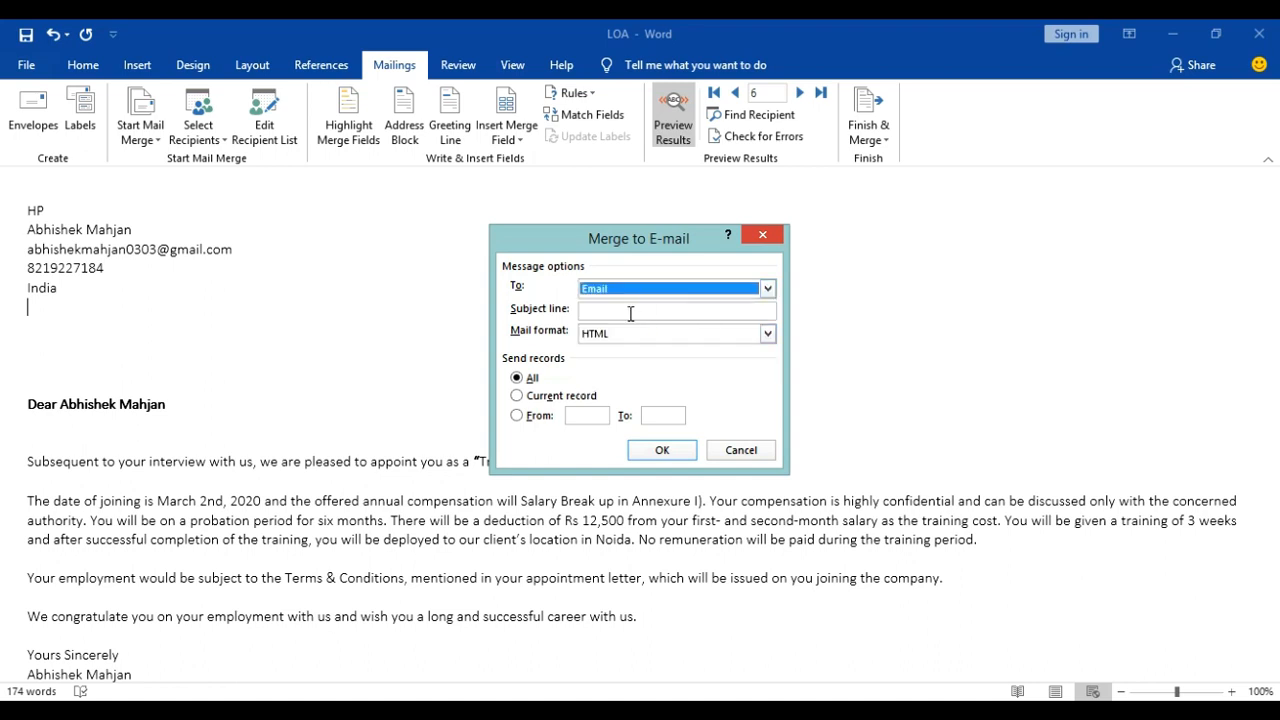
left_click(631, 313)
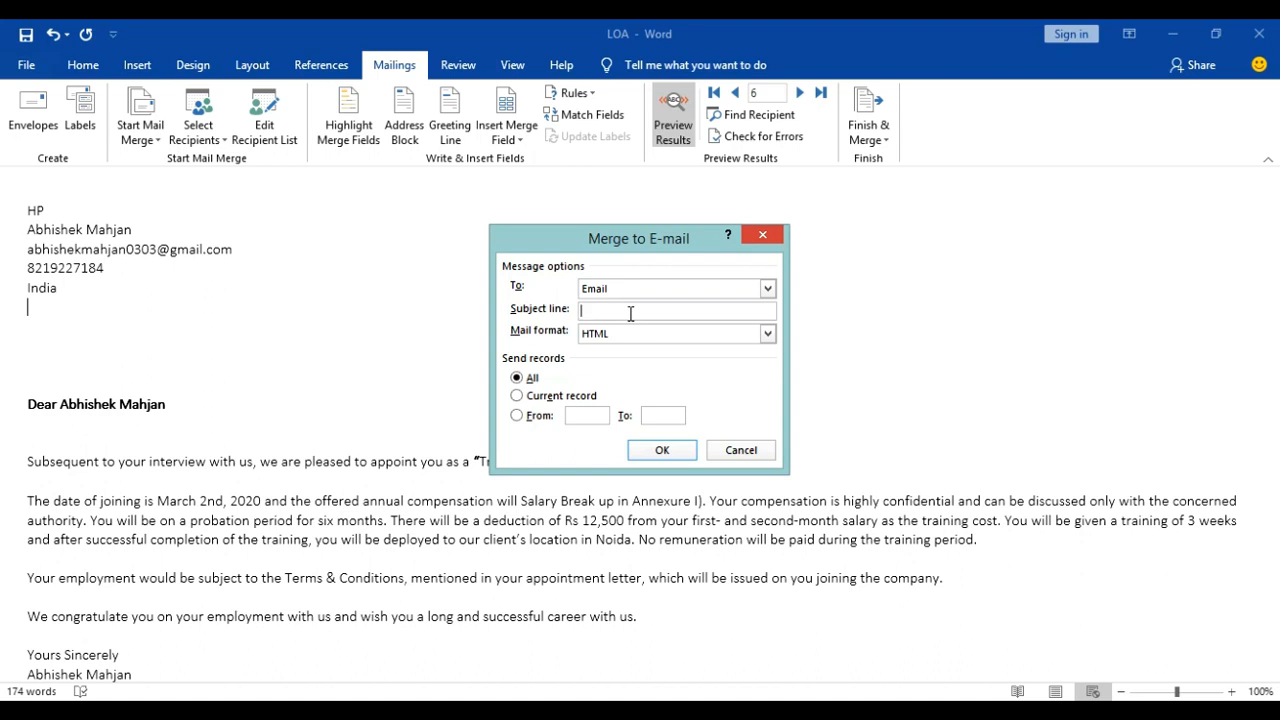
type("LOA")
left_click(645, 337)
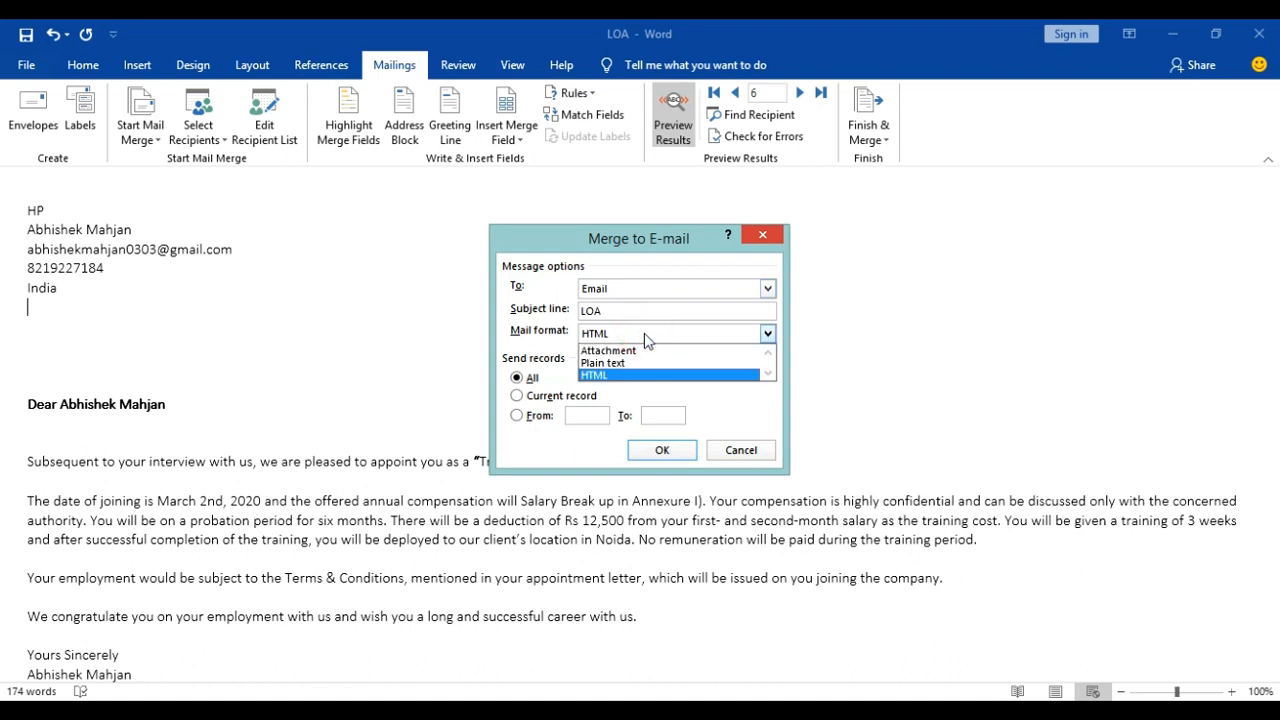
left_click(614, 375)
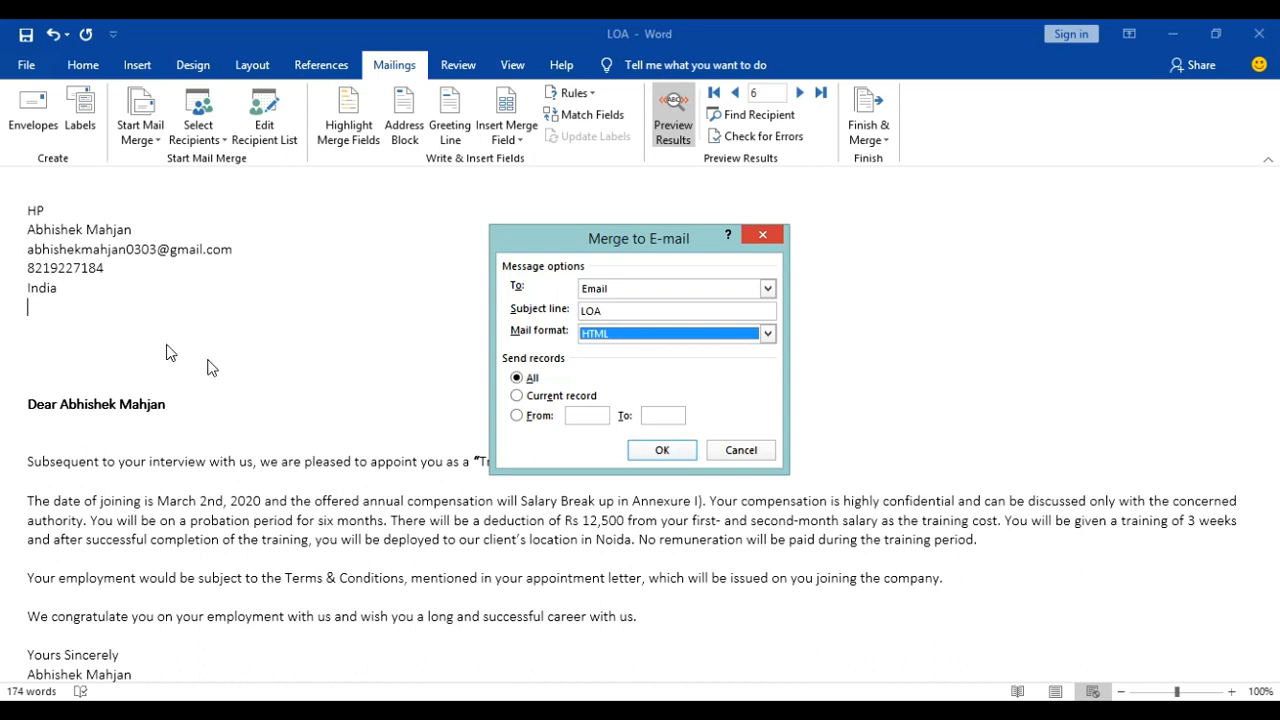
left_click(677, 458)
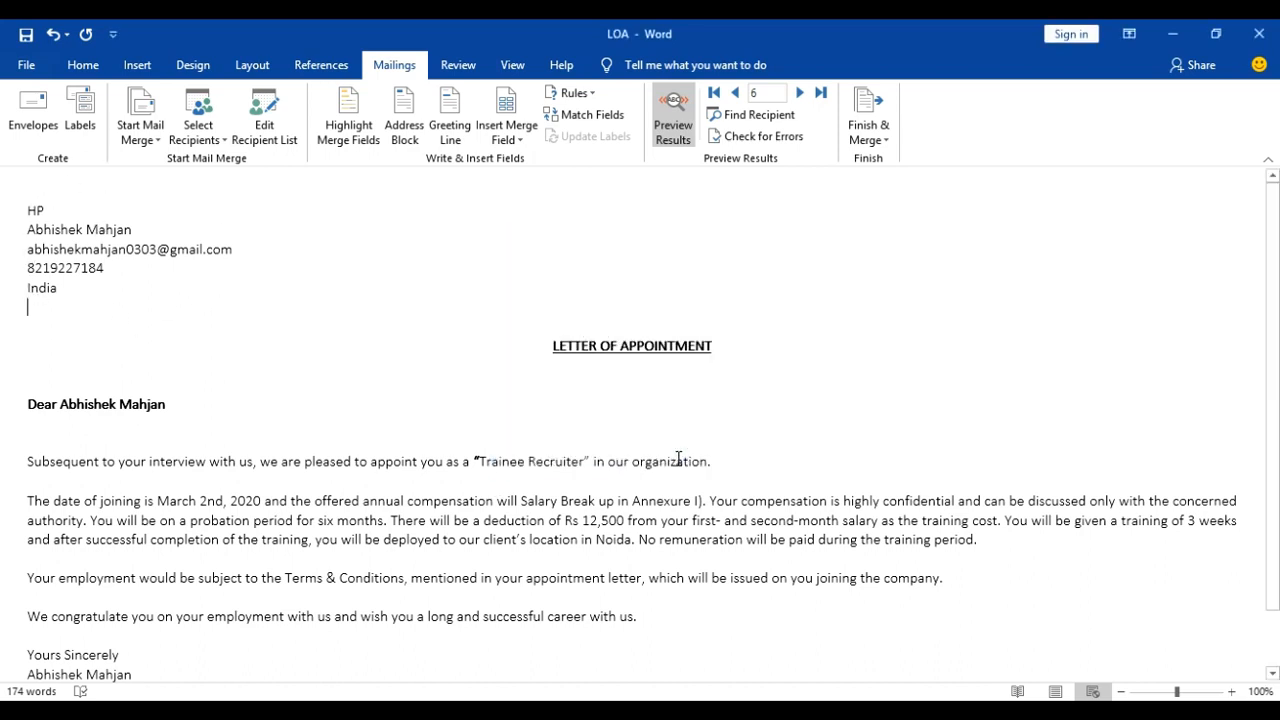